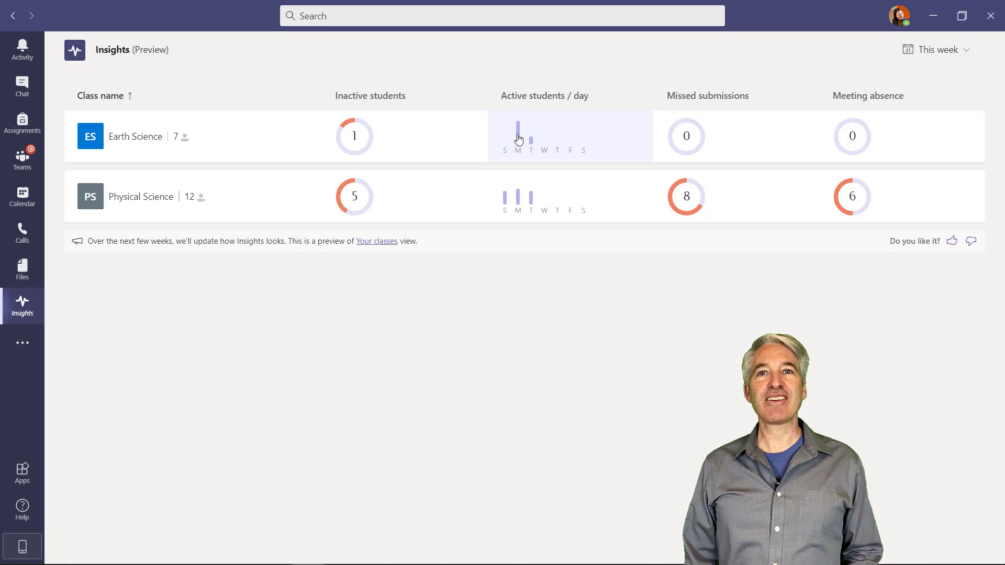
mouse_move(516, 152)
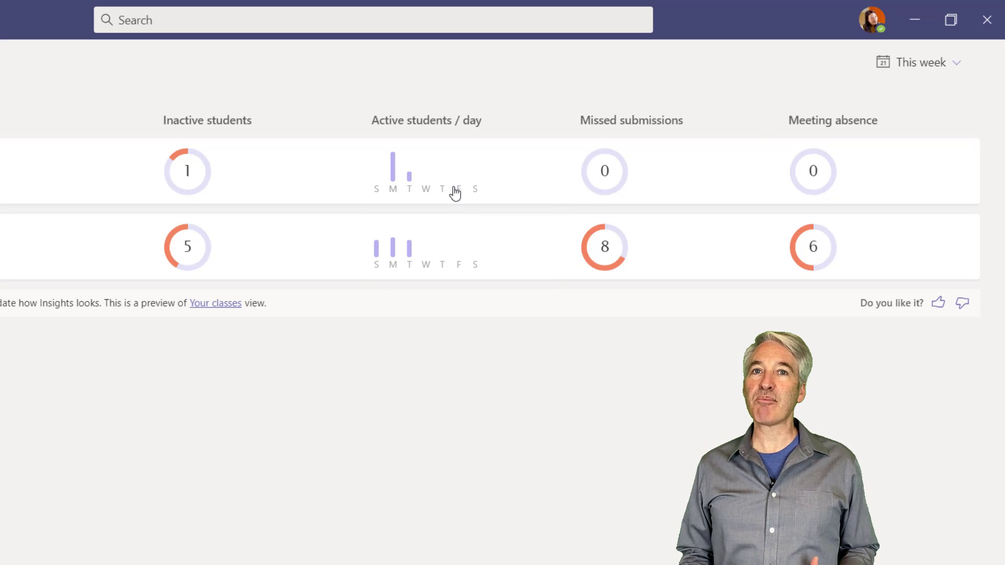
mouse_move(402, 255)
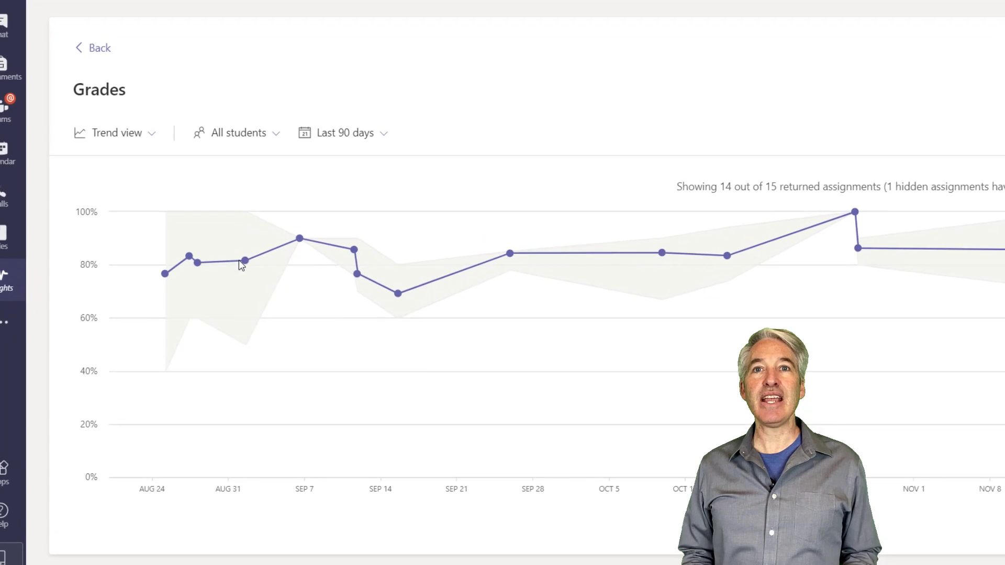
mouse_move(244, 261)
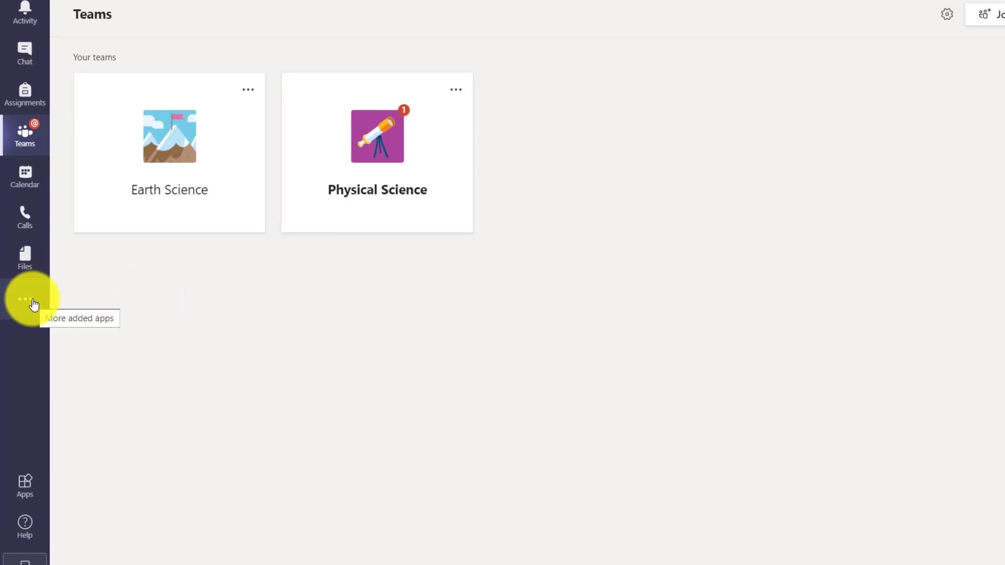
Find the Insights app among the available apps, add it to Teams and pin it to the app bar
left_click(33, 304)
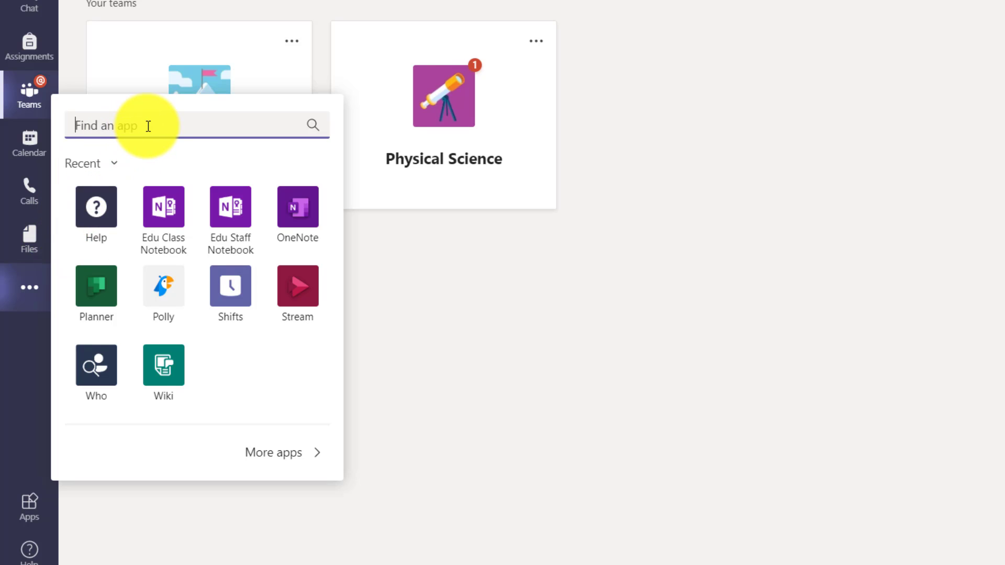
type("Insights")
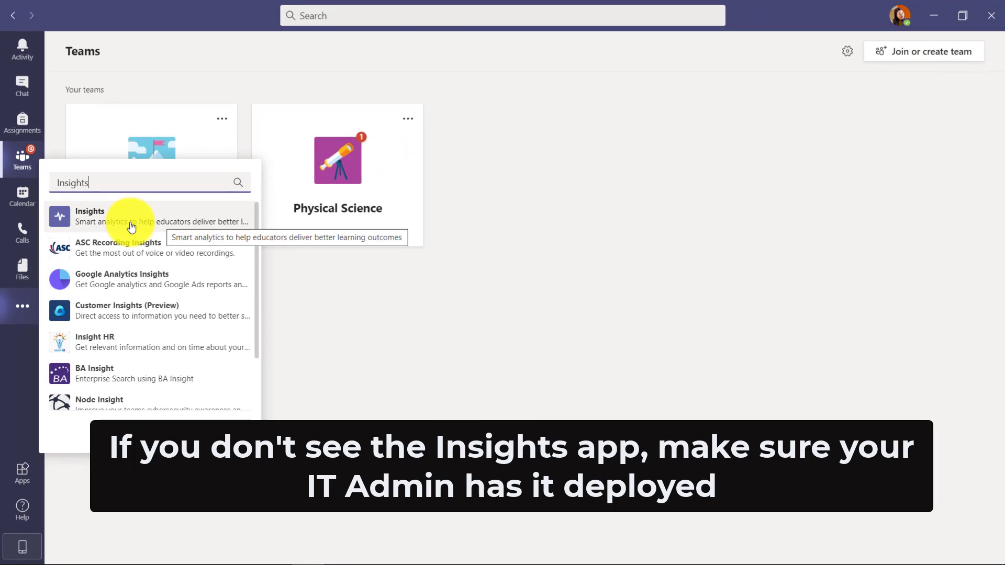
left_click(131, 226)
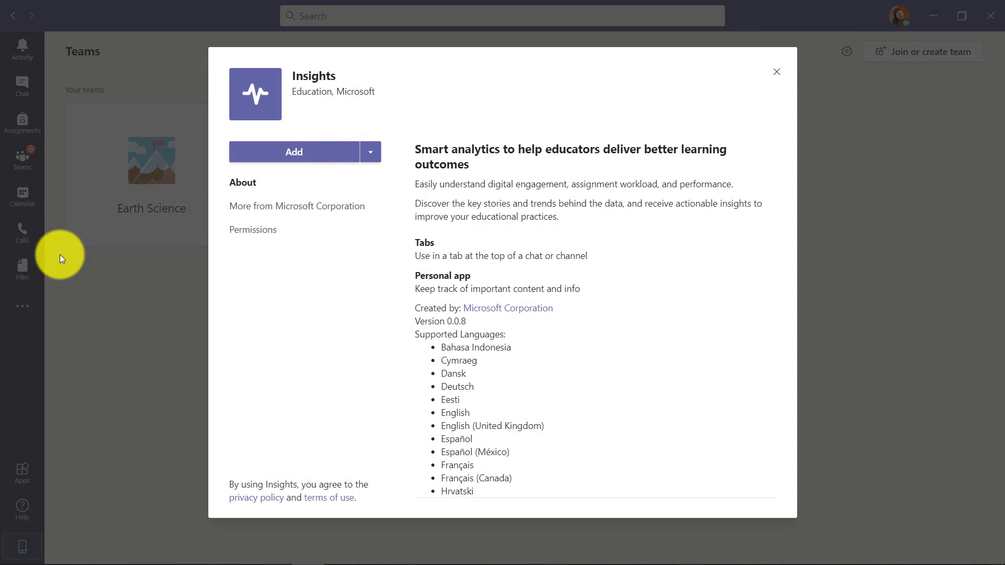
left_click(307, 157)
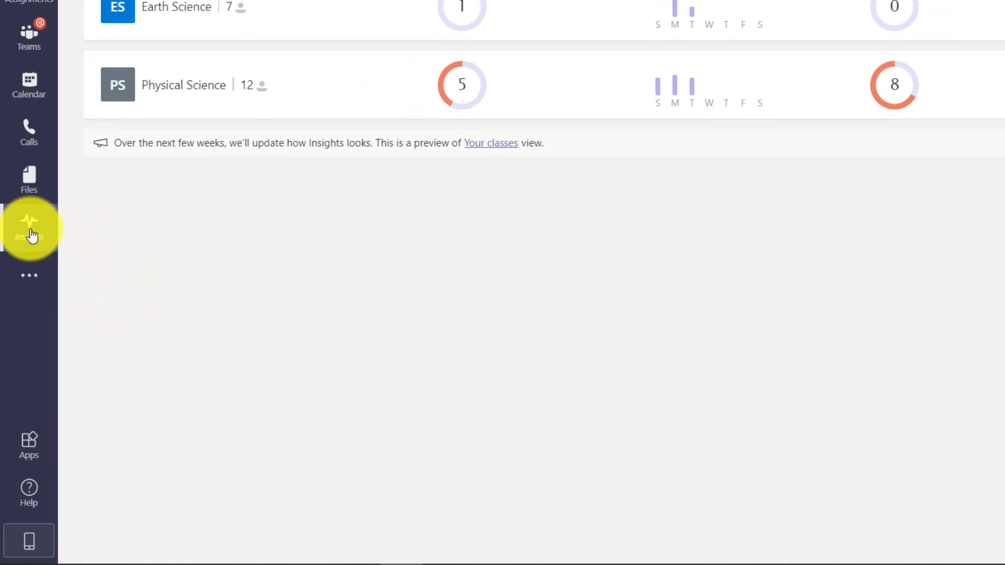
right_click(32, 236)
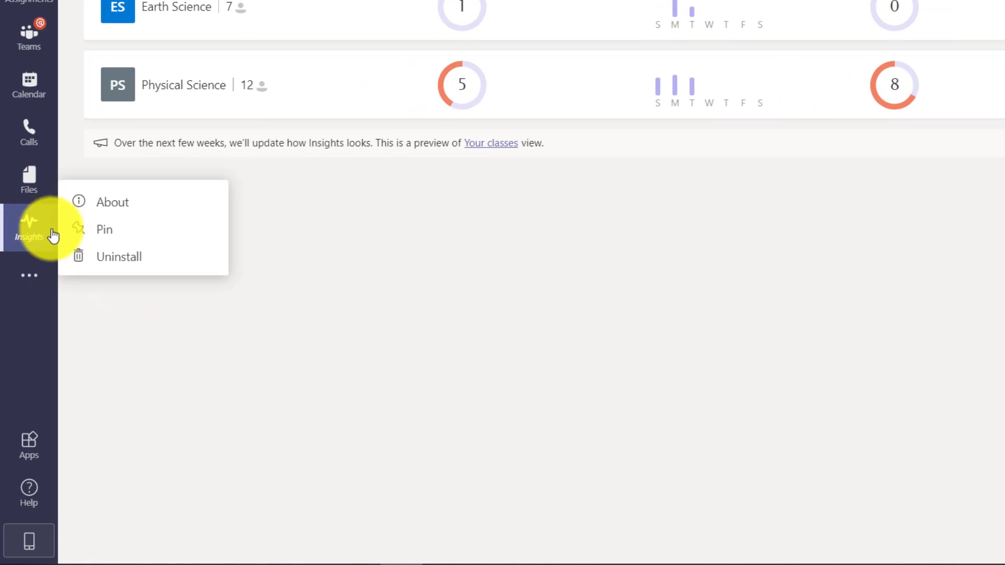
left_click(161, 239)
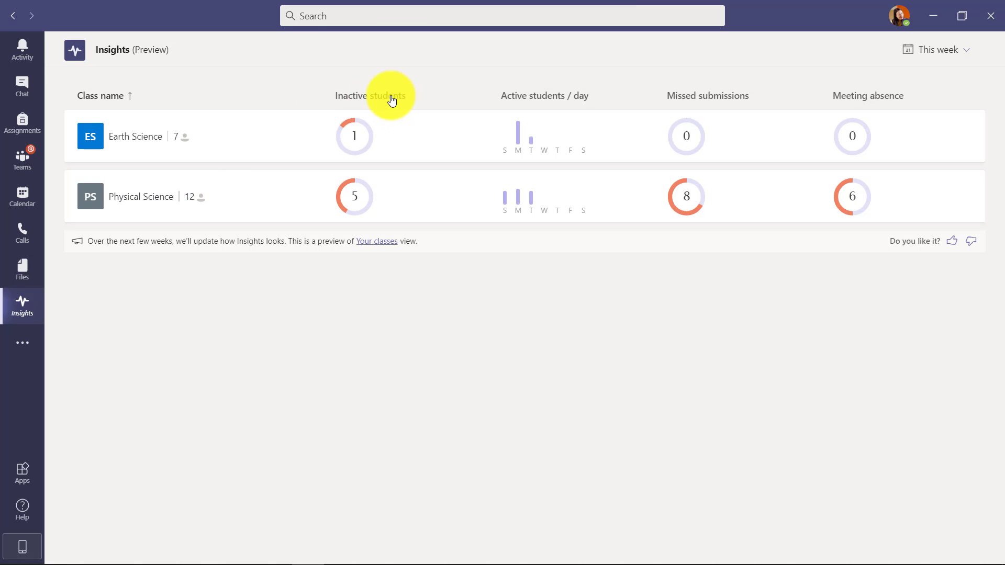
Examine the class overview's inactive students, active students per day and meeting absence figures, and check the available time periods
mouse_move(354, 131)
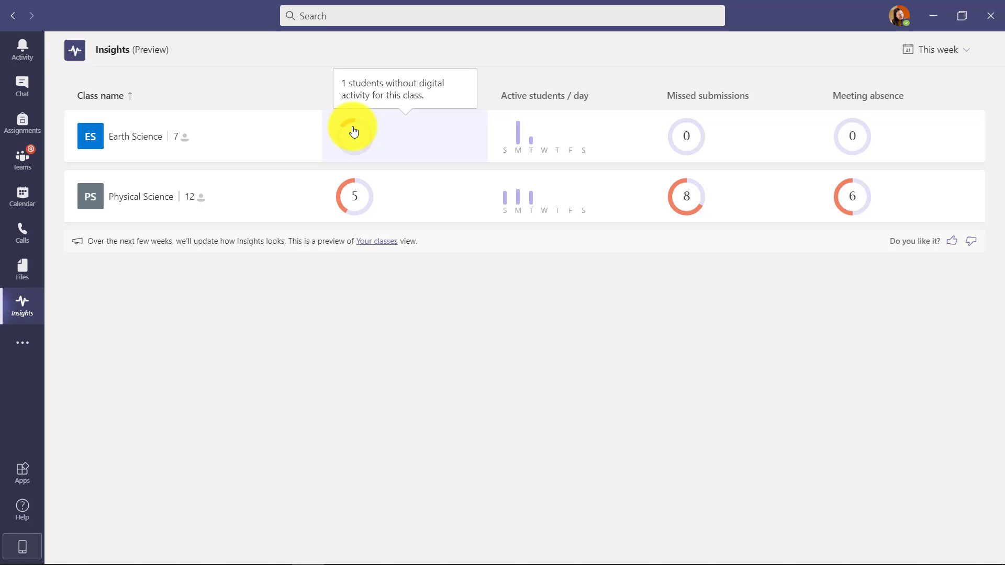
mouse_move(354, 198)
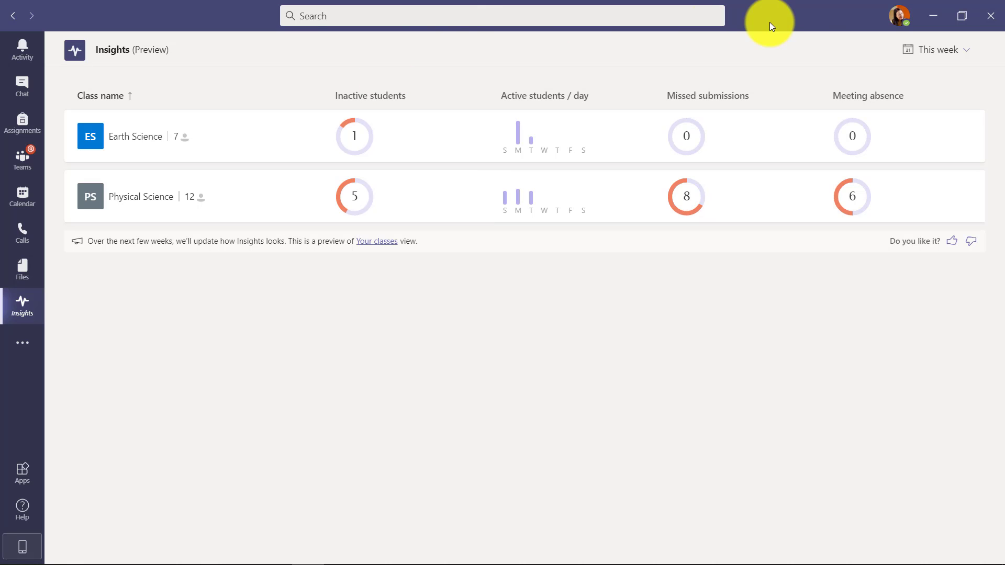
left_click(938, 55)
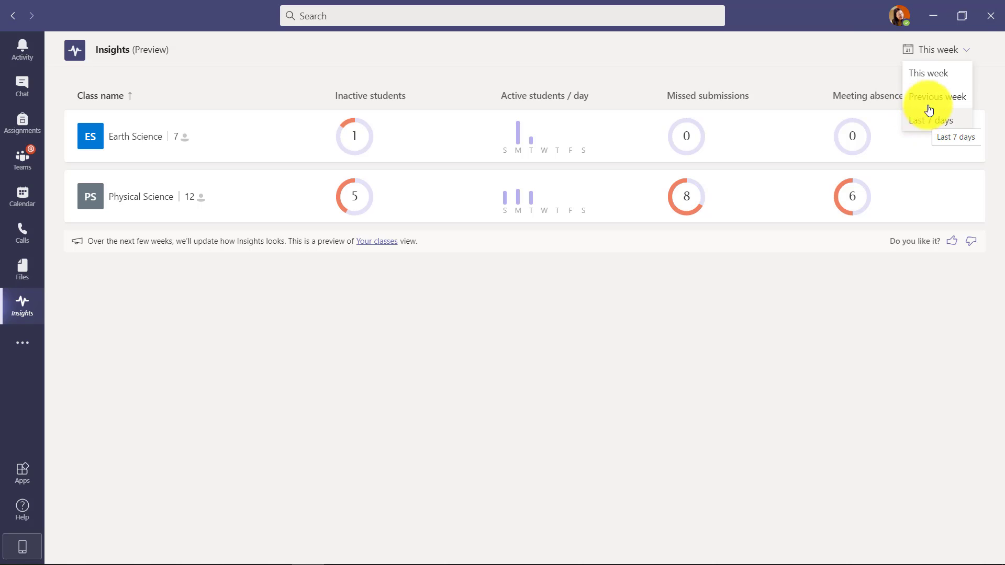
left_click(845, 53)
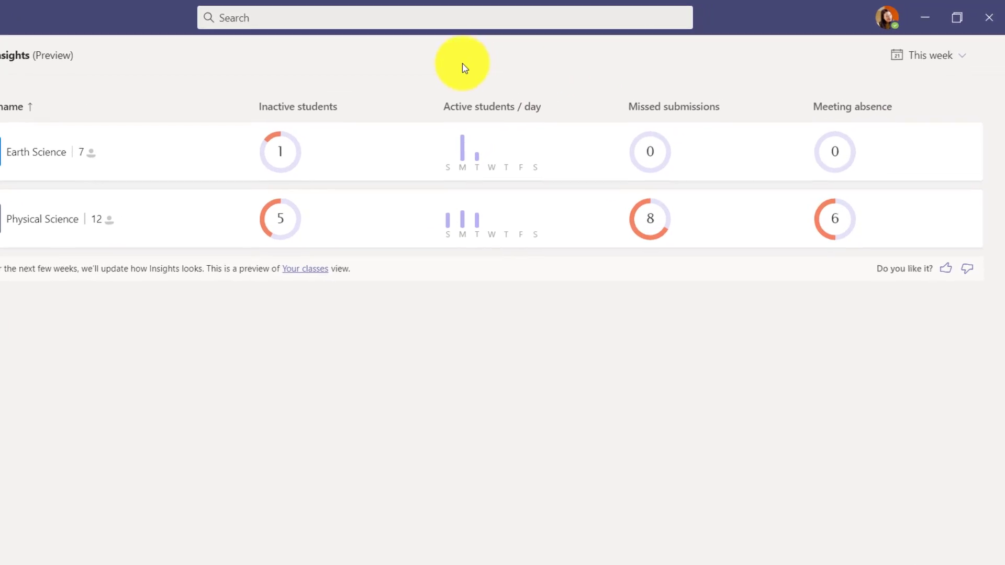
mouse_move(427, 186)
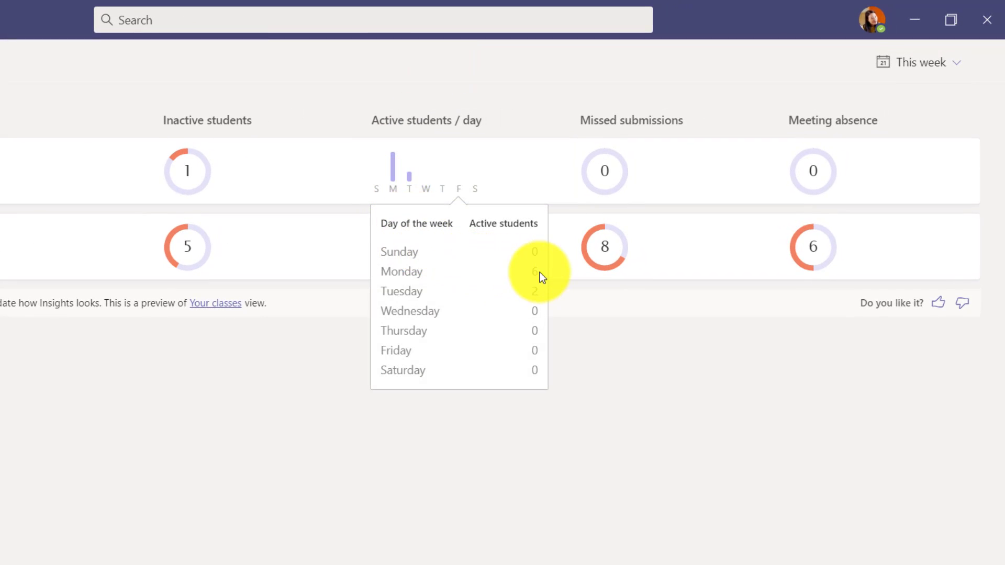
mouse_move(401, 253)
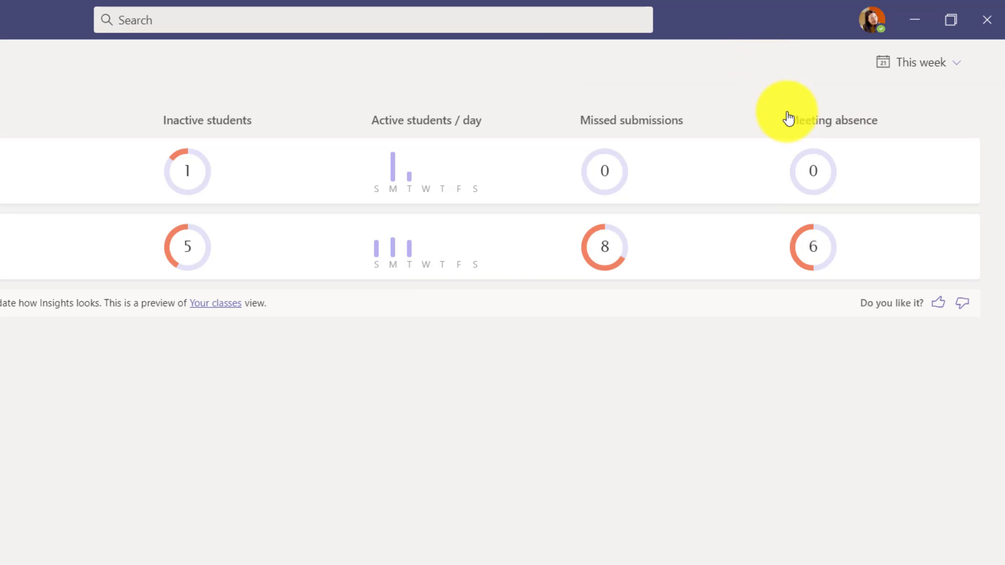
mouse_move(825, 257)
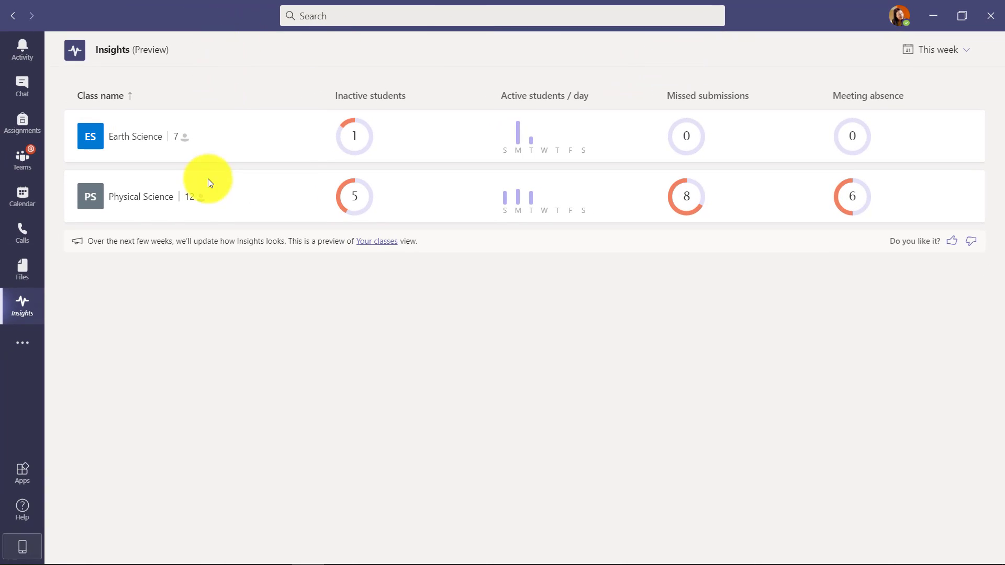
Open the Physical Science class insights and browse through the spotlight cards until they start over
left_click(130, 203)
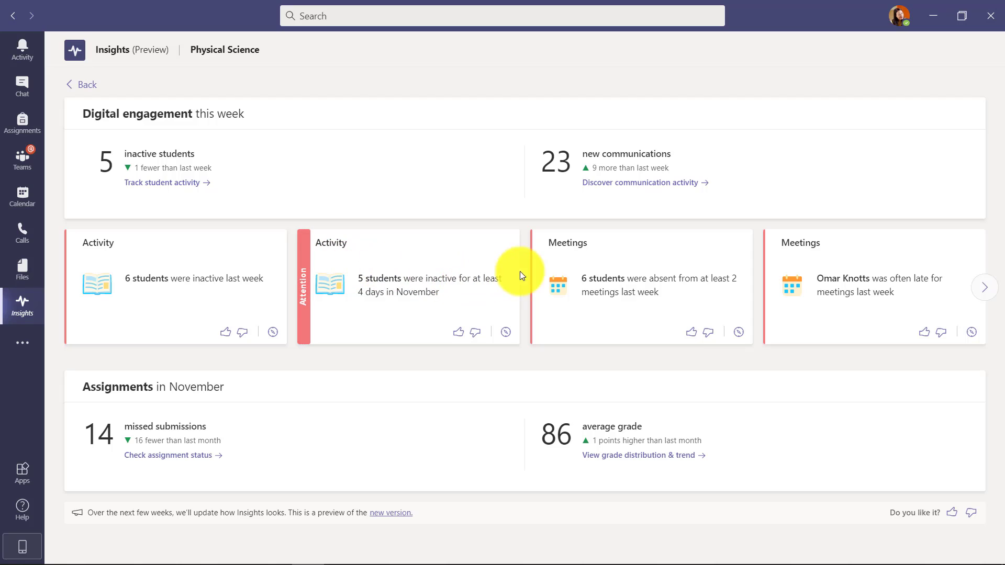
mouse_move(593, 284)
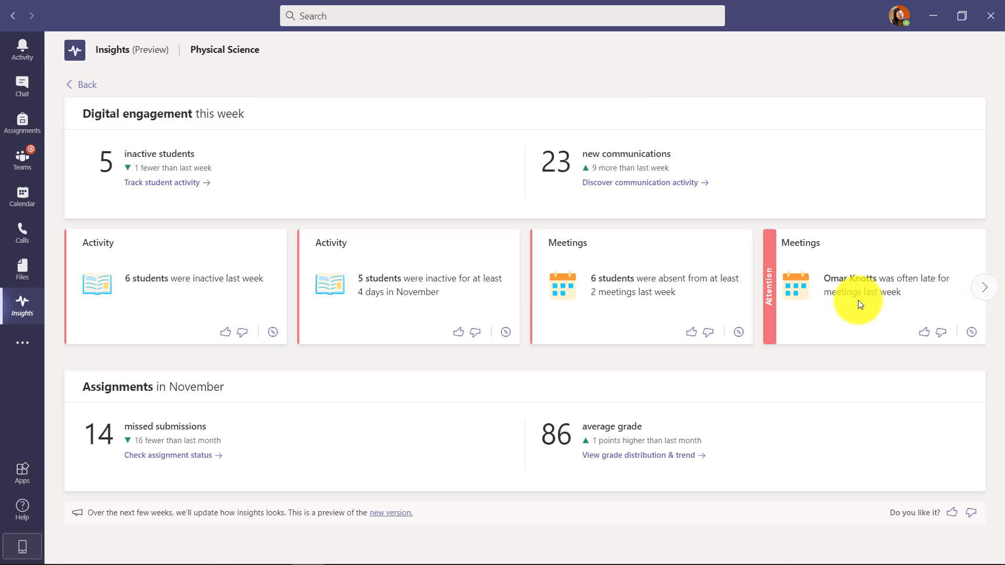
left_click(987, 293)
left_click(987, 293)
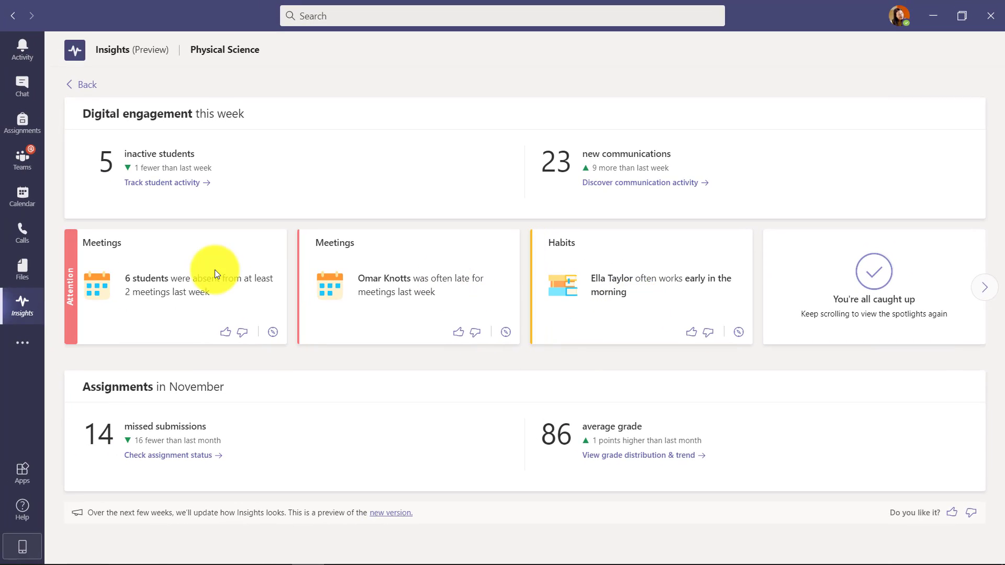
left_click(986, 292)
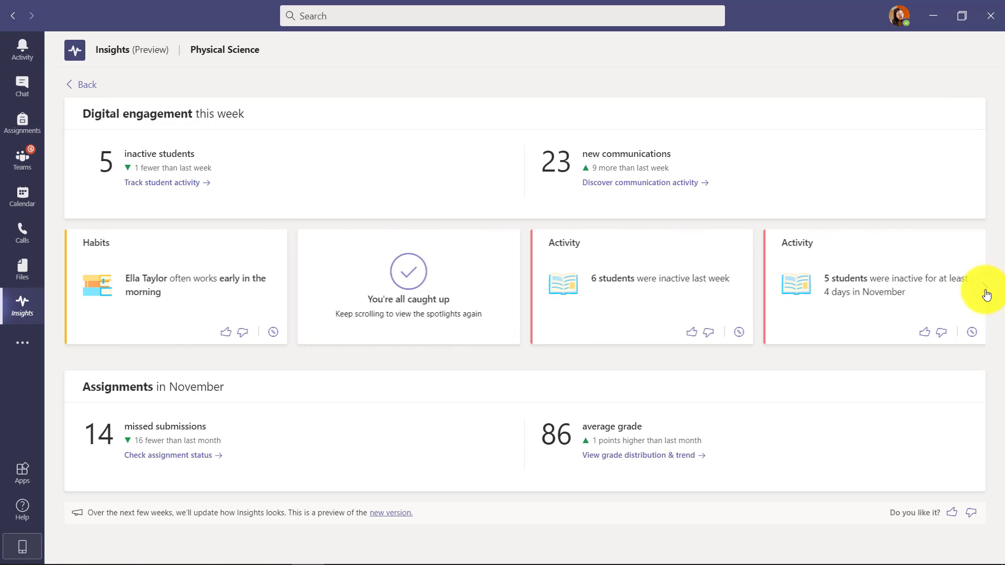
left_click(984, 291)
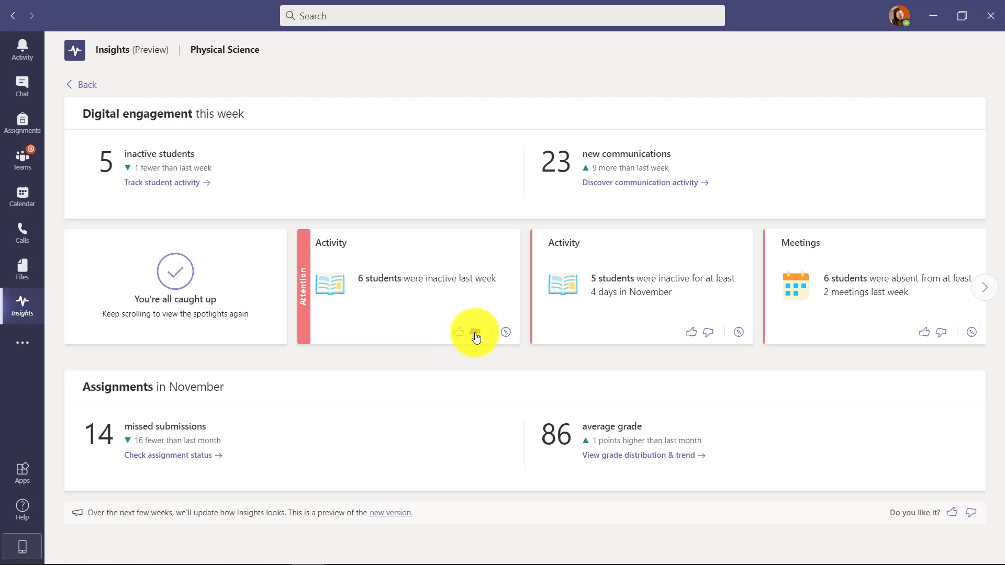
Open the digital activity report from the spotlight on last week's inactive students and drill down to November 13
left_click(505, 334)
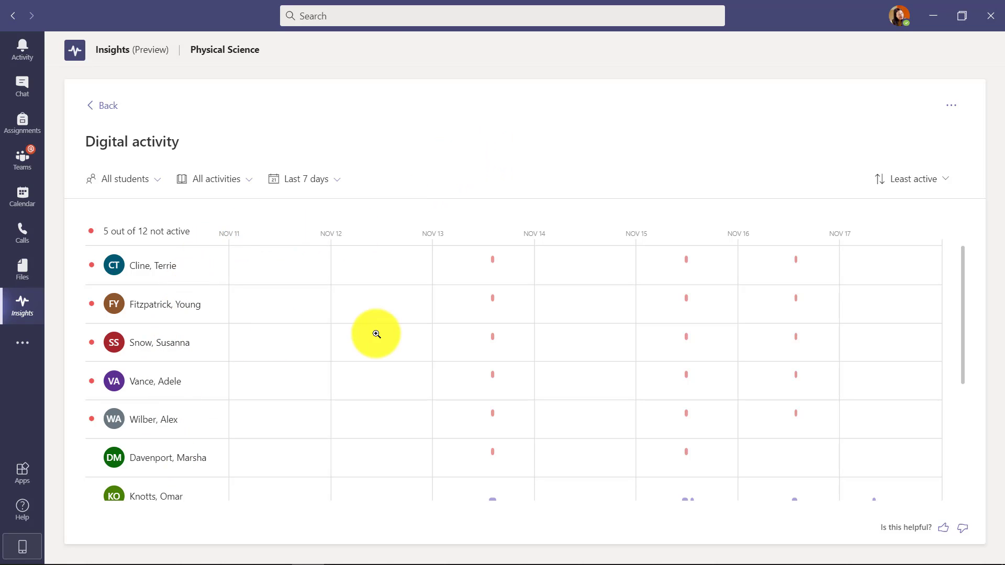
scroll(450, 387, "down", 3)
scroll(453, 389, "down", 3)
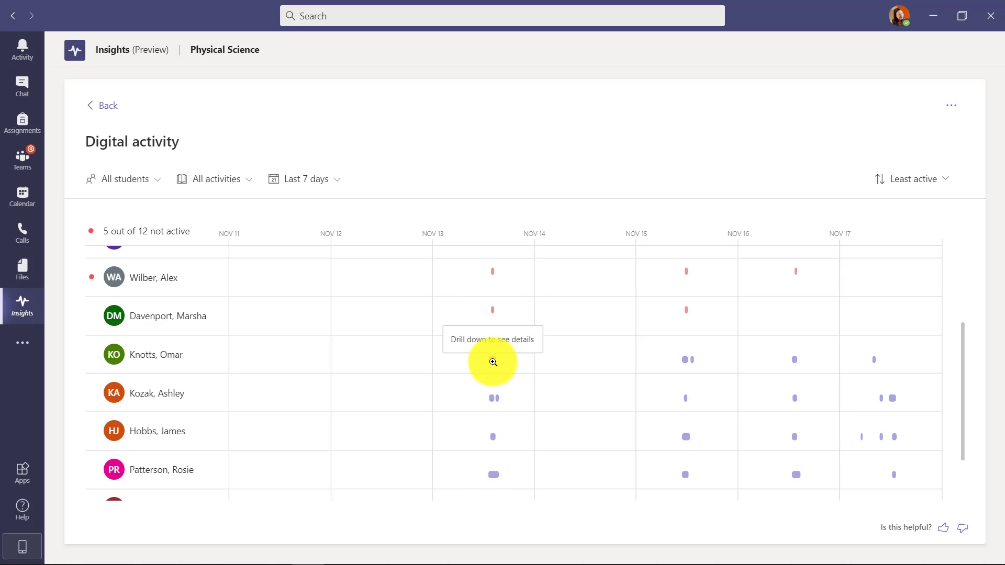
left_click(493, 362)
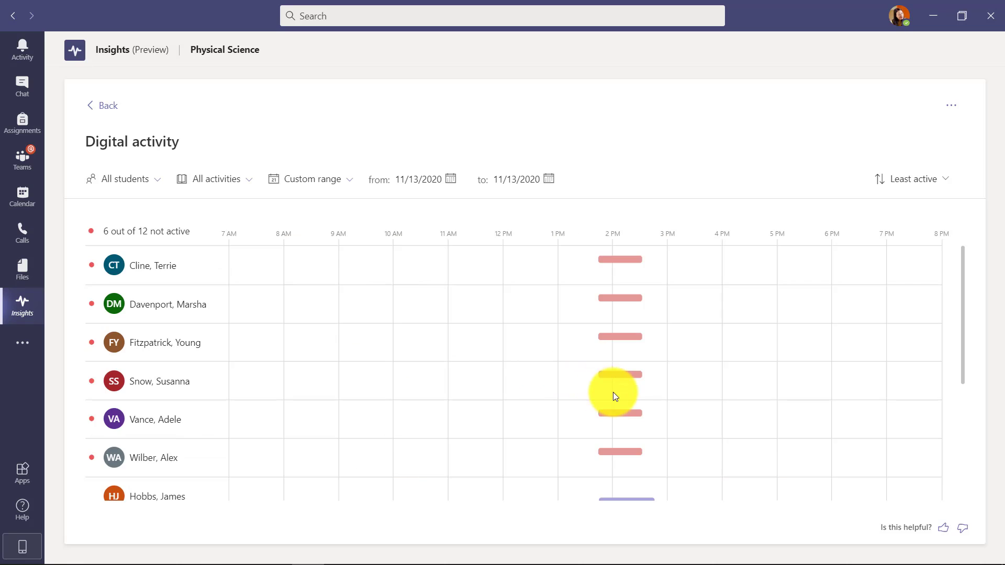
Examine the activity details and missed meetings of individual students on the November 13 timeline
scroll(615, 393, "down", 3)
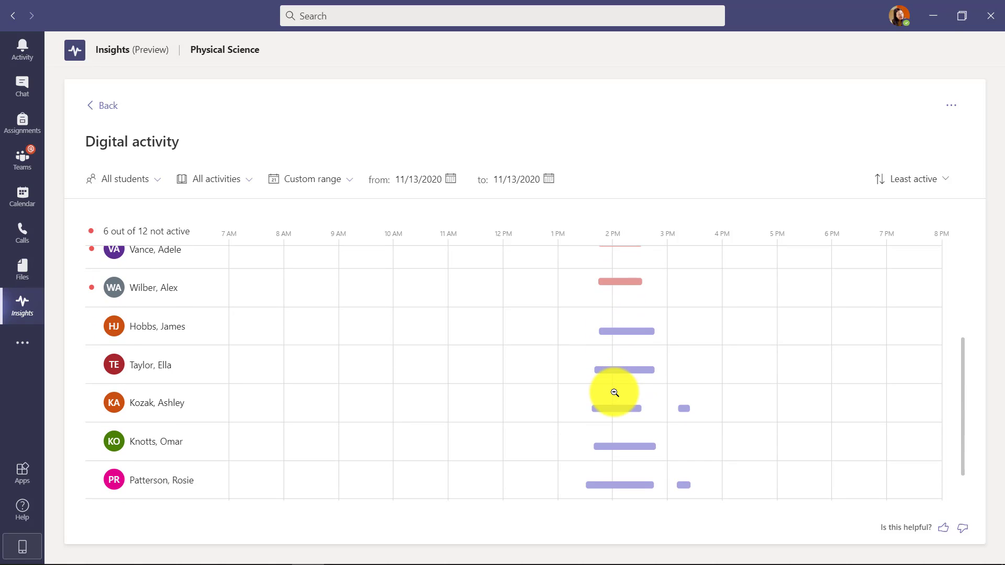
mouse_move(623, 375)
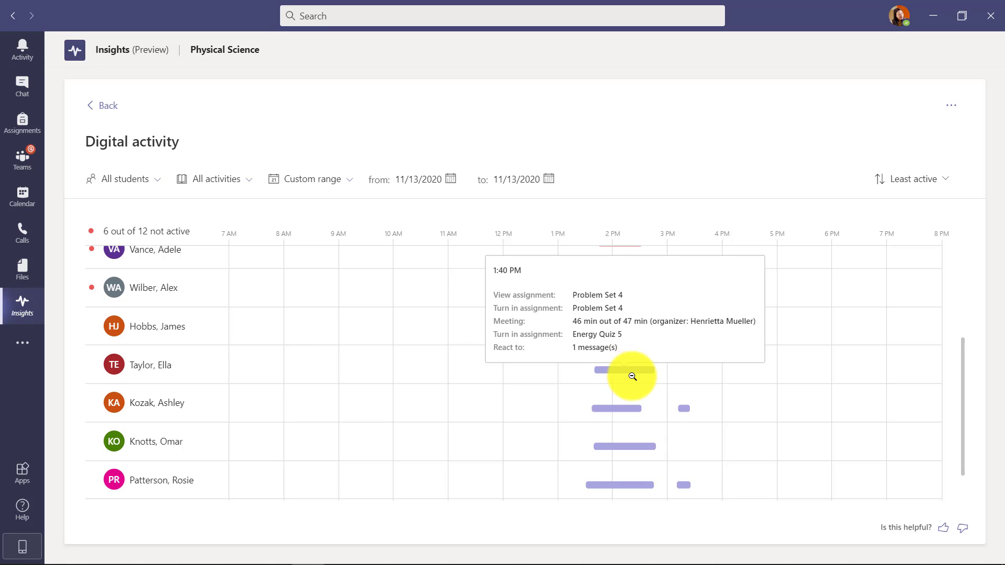
mouse_move(686, 414)
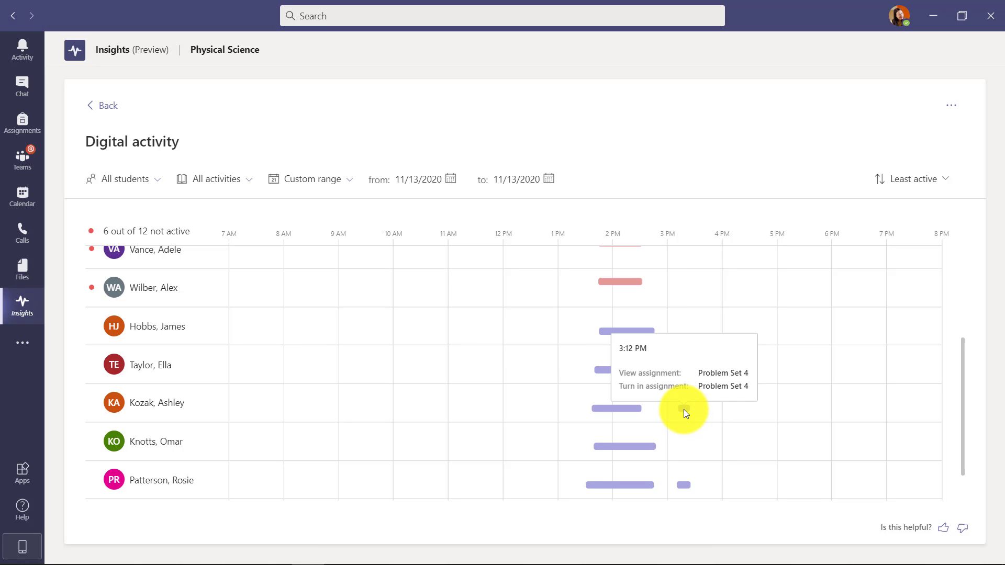
mouse_move(717, 284)
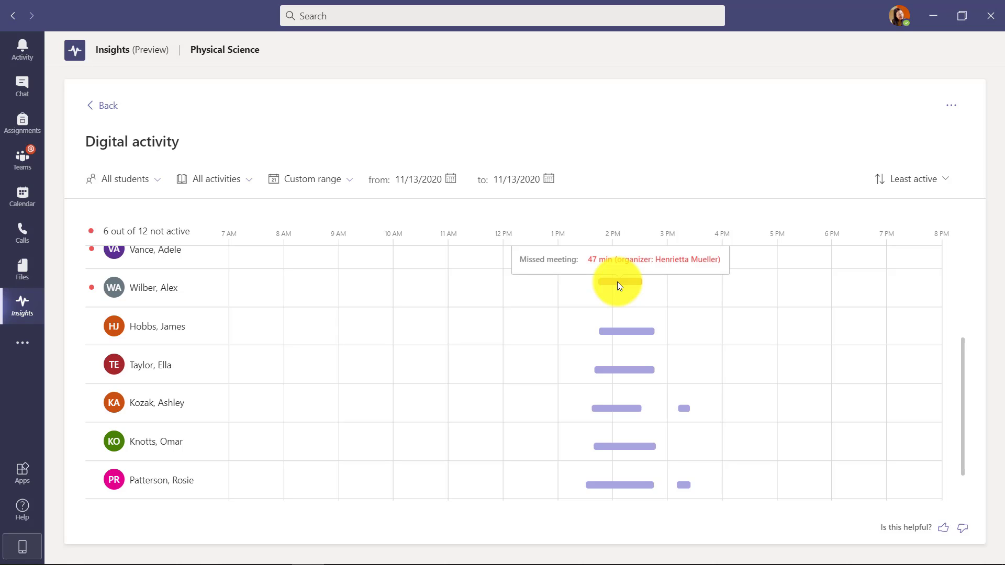
scroll(617, 282, "up", 3)
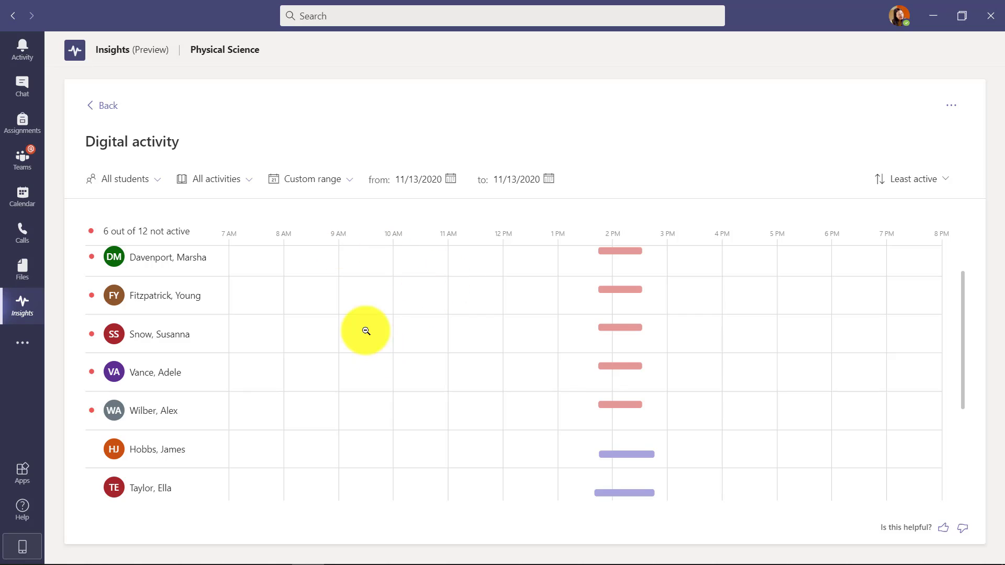
scroll(292, 253, "up", 1)
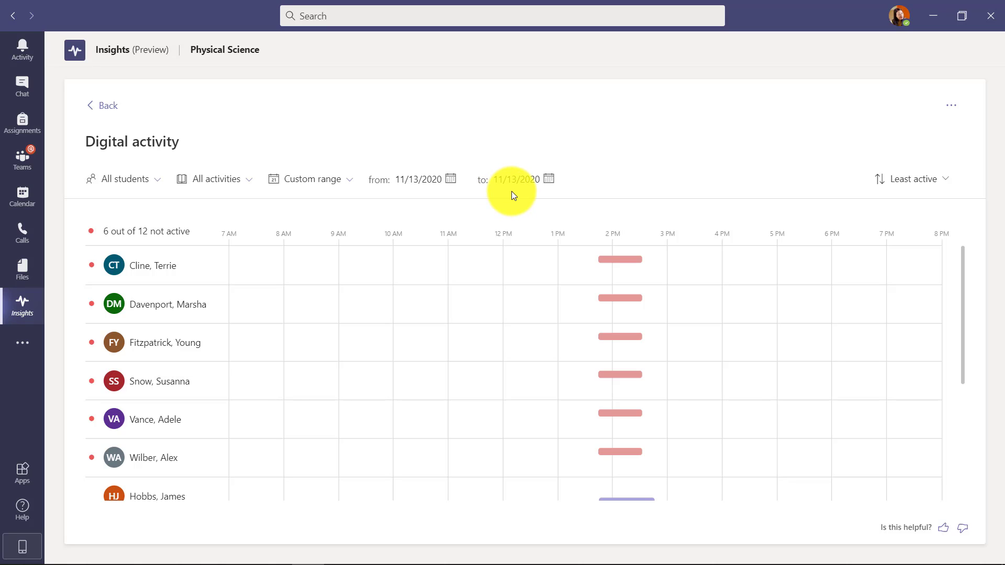
Sort the students by most active and view the activity details of the first and third students listed
left_click(908, 180)
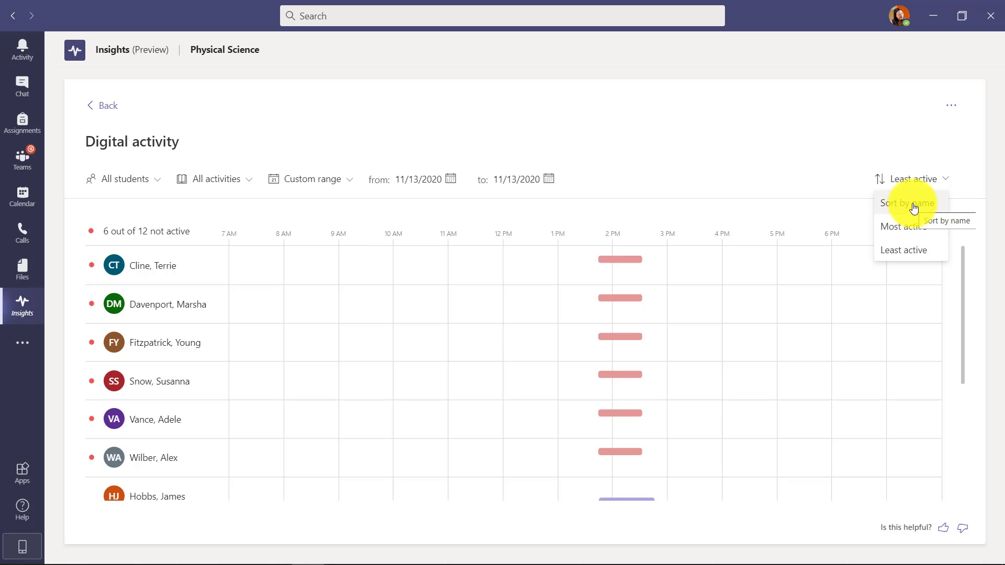
left_click(900, 225)
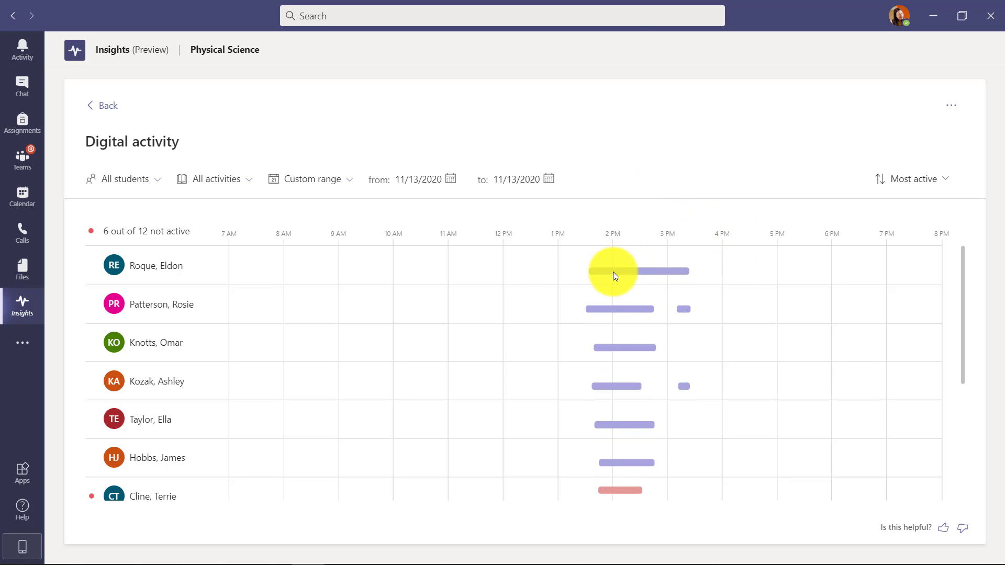
mouse_move(613, 272)
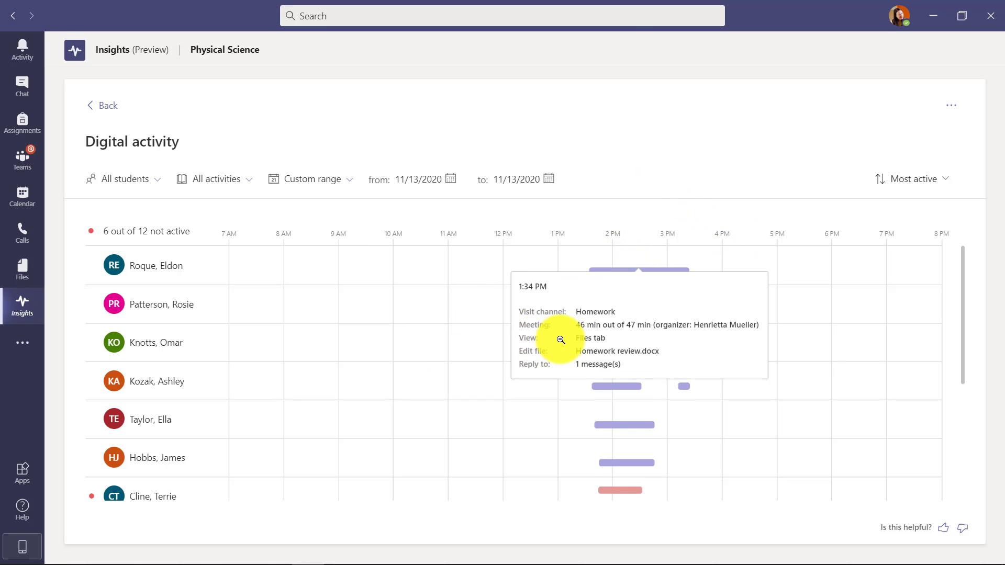
mouse_move(610, 350)
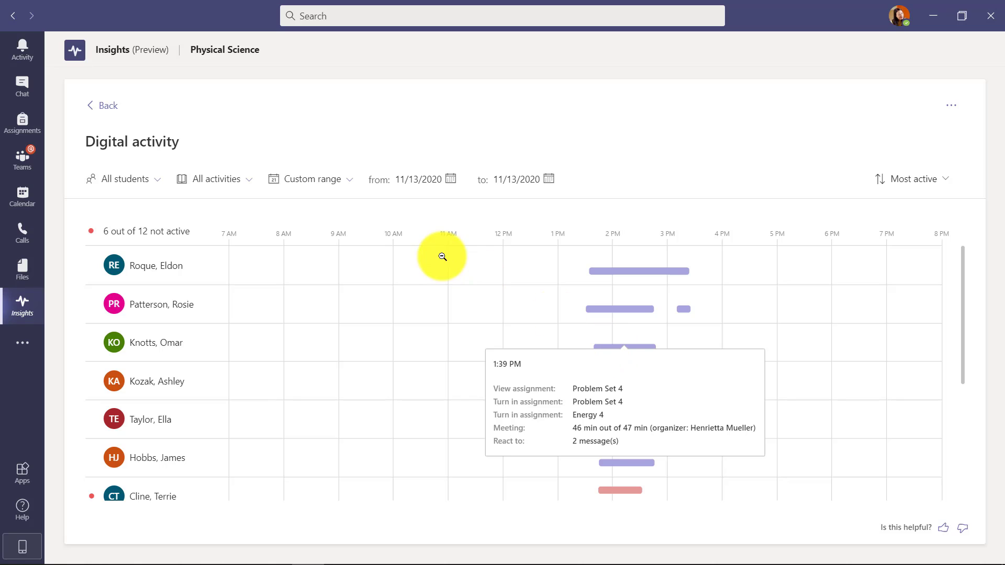
Filter the November 13 digital activity by Files and view the first student's file activity details
left_click(125, 194)
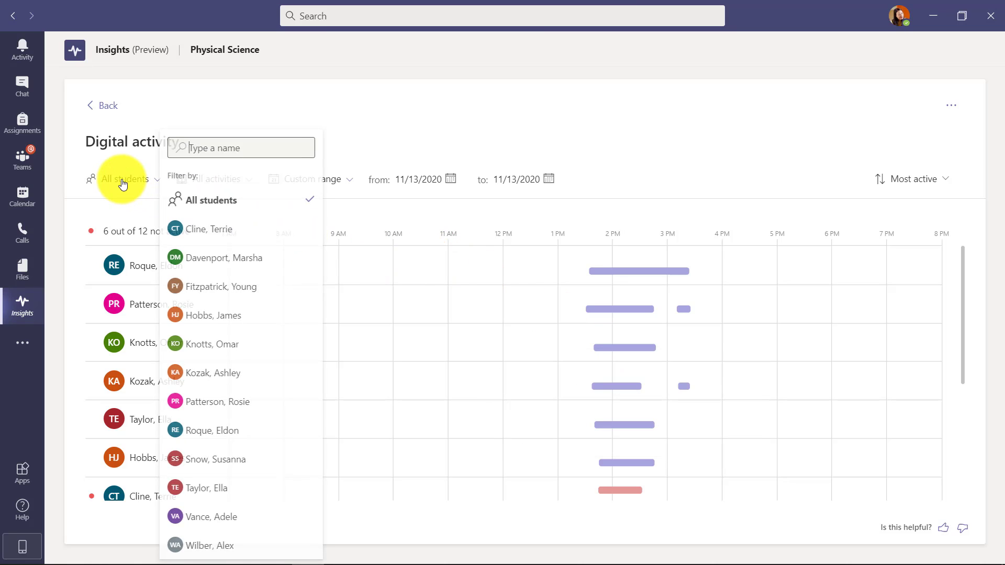
left_click(343, 115)
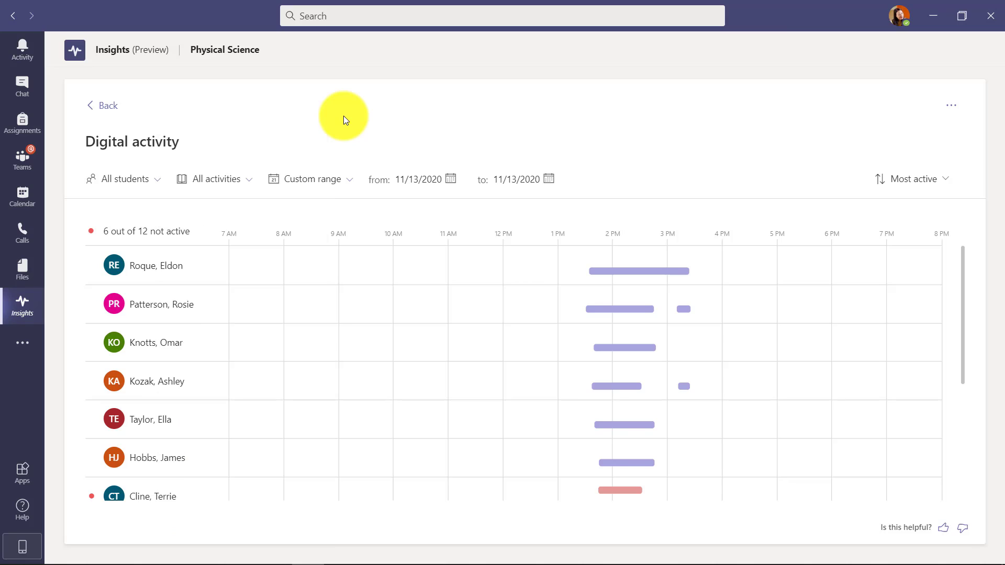
left_click(220, 185)
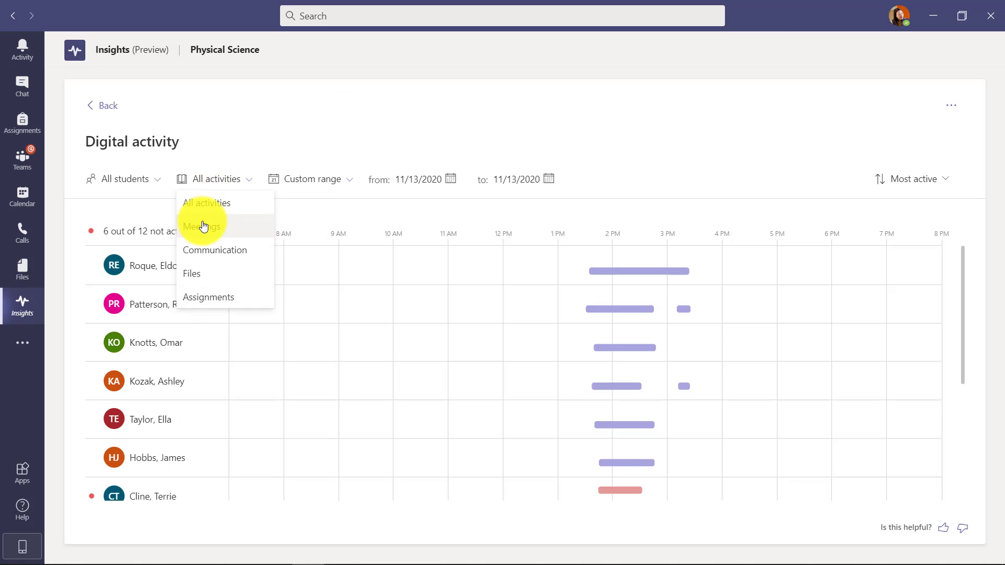
left_click(198, 277)
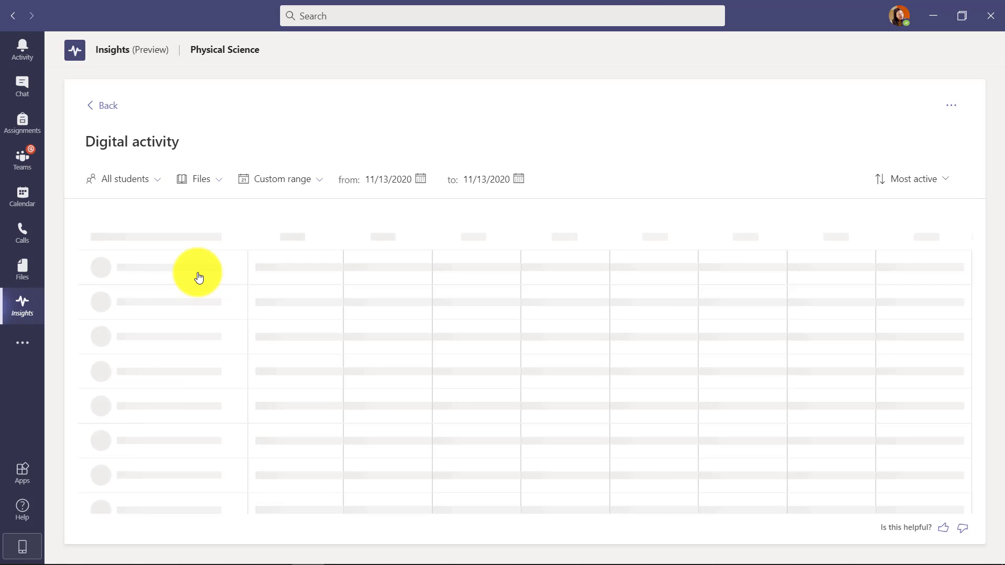
mouse_move(674, 272)
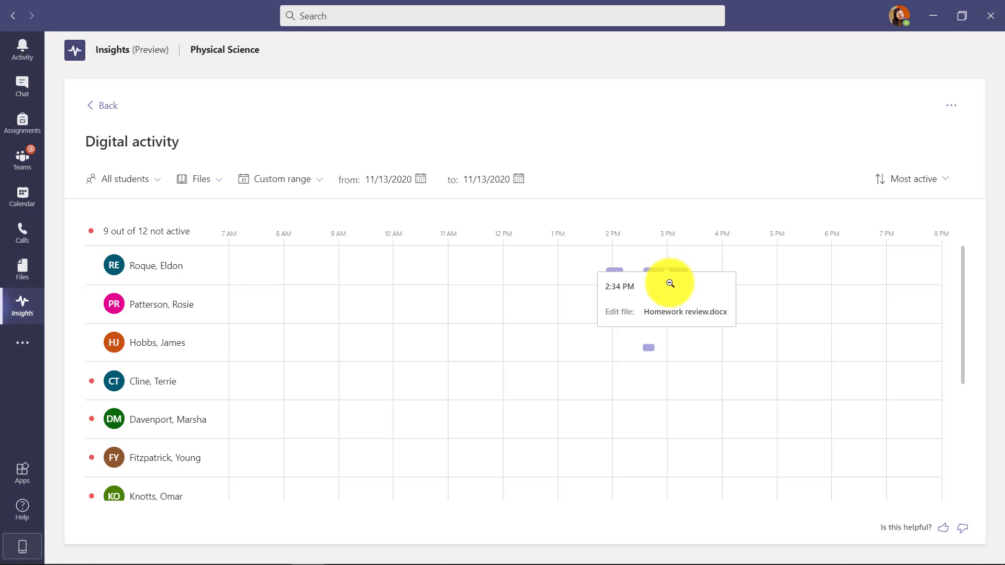
mouse_move(650, 350)
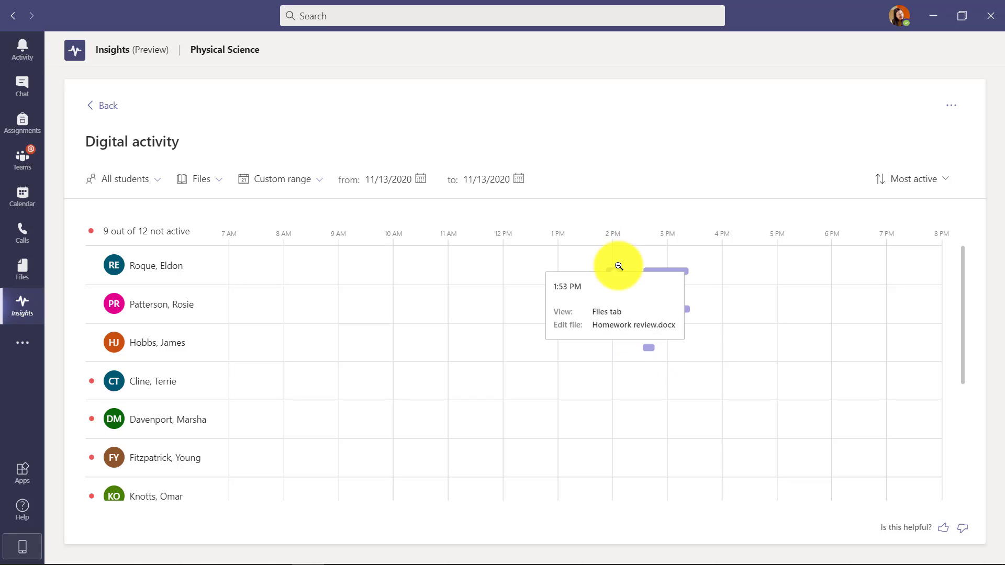
Filter the digital activity by Assignments and set the end date of the custom range to 11/17/2020
left_click(205, 181)
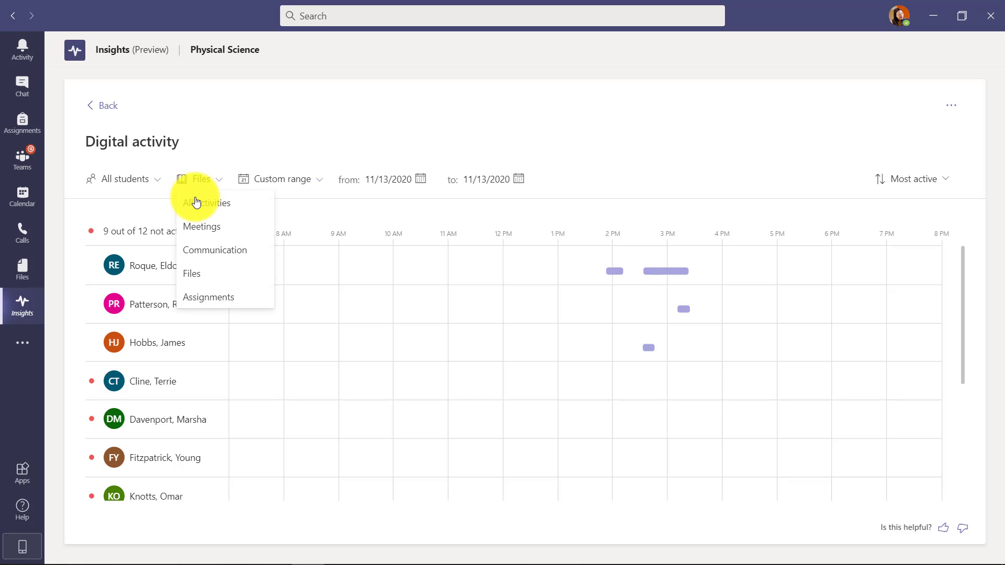
left_click(211, 297)
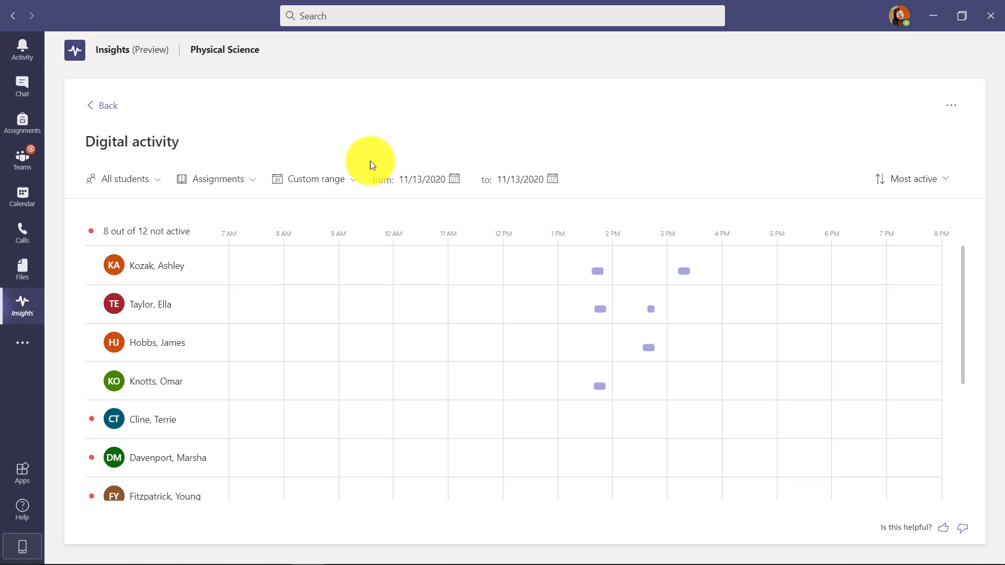
left_click(337, 182)
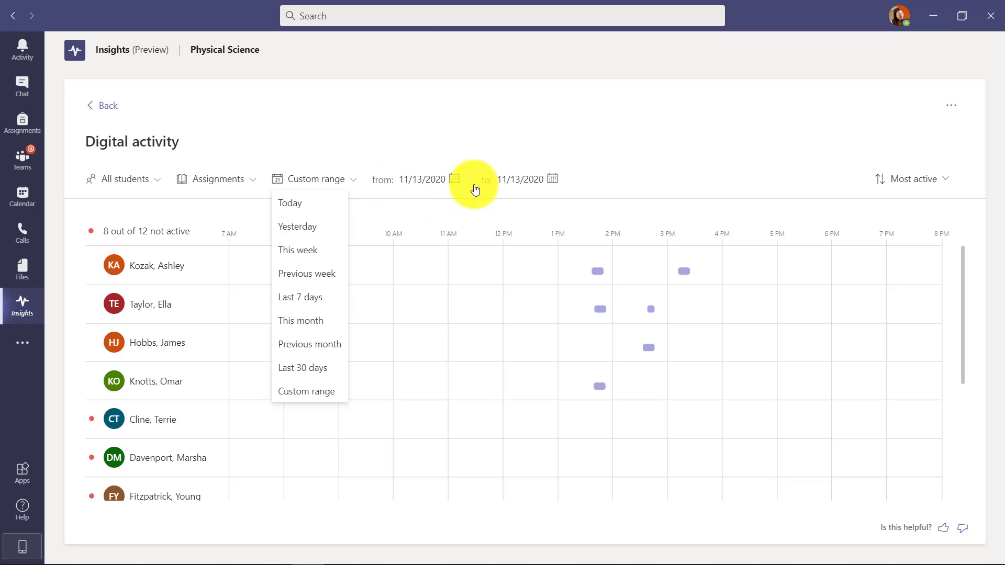
left_click(552, 179)
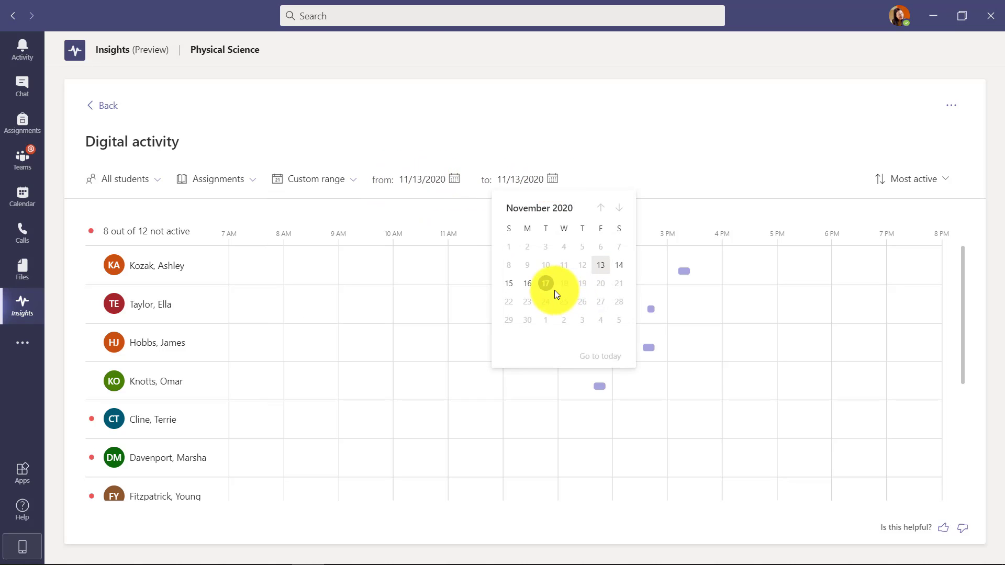
left_click(545, 283)
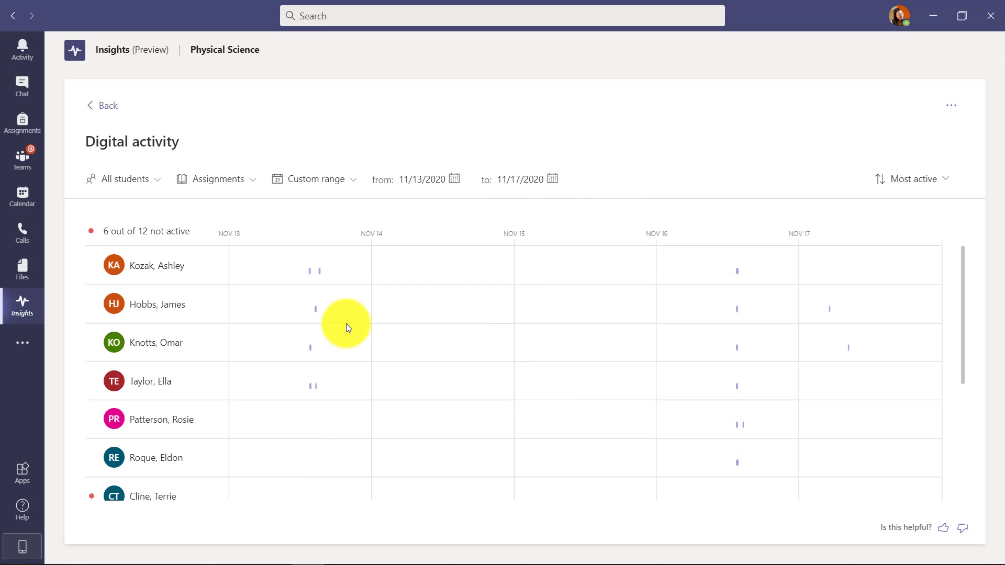
Drill down to November 16 and limit the report to the sixth student in the student filter
left_click(738, 308)
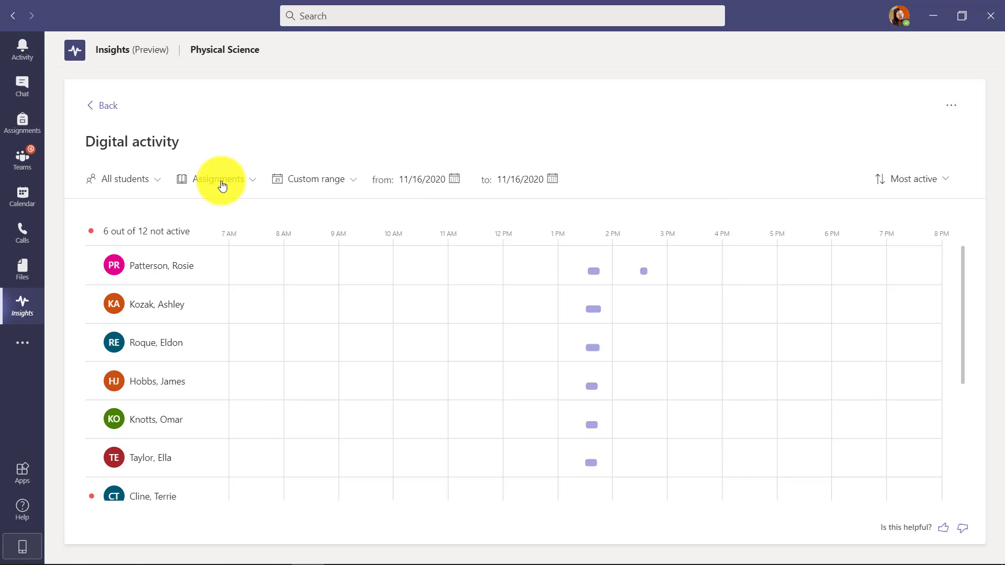
left_click(135, 185)
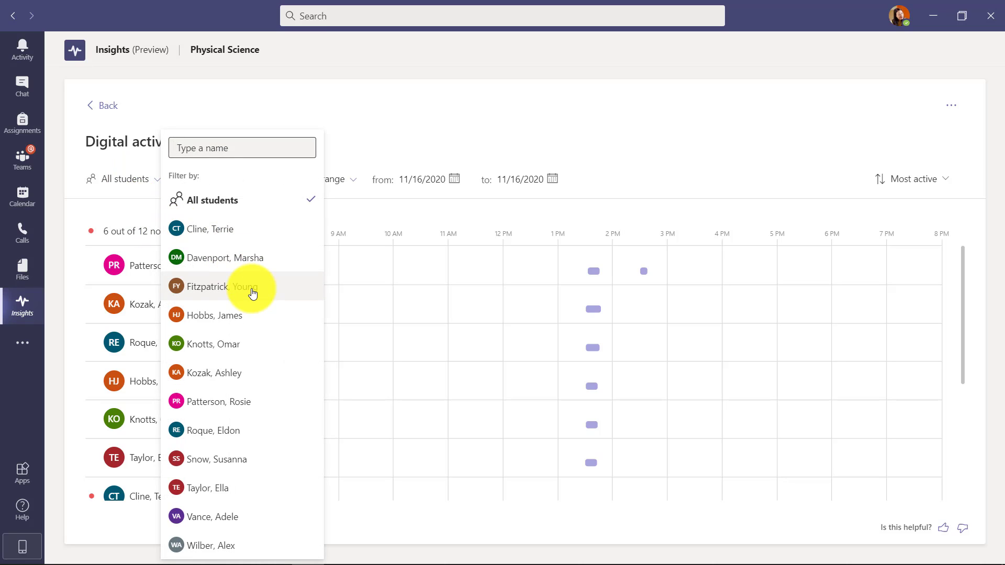
left_click(271, 381)
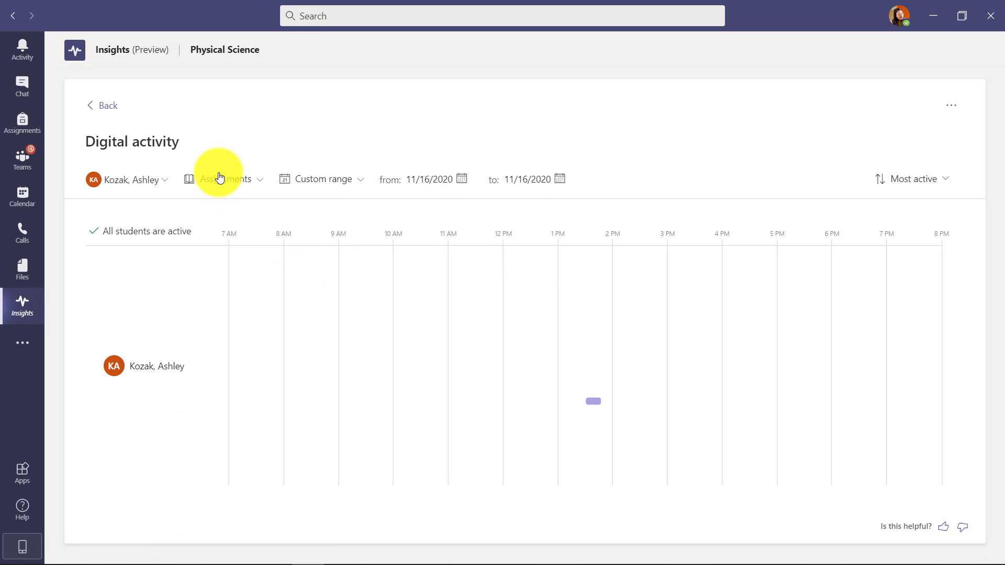
Set the selected student's report to All activities and its time frame to This week
left_click(220, 178)
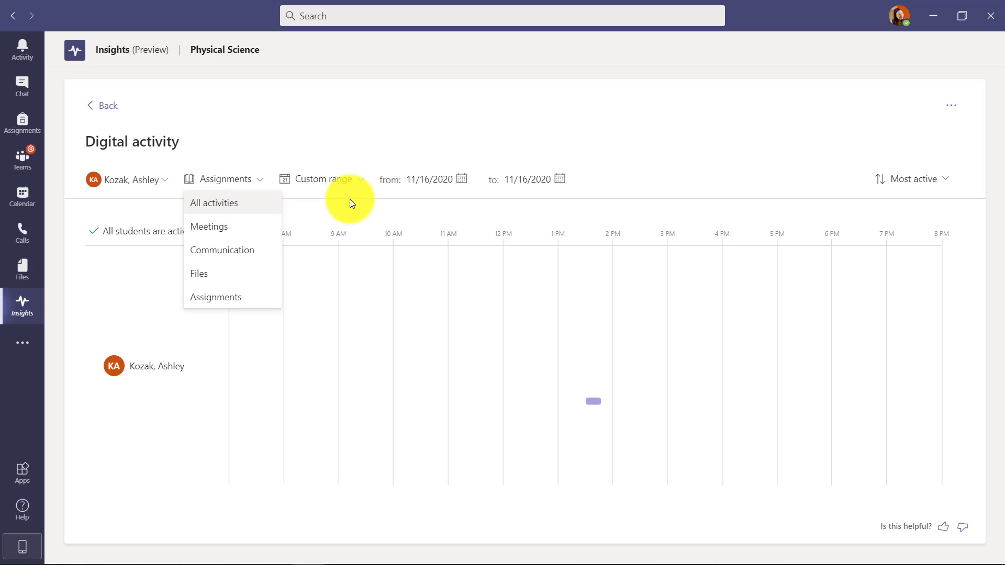
key("Return")
left_click(457, 185)
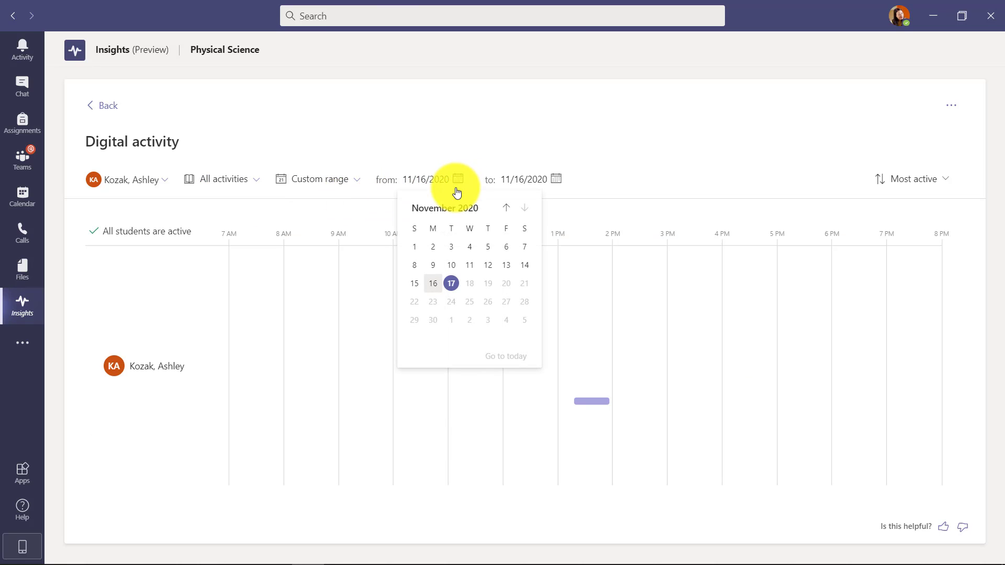
left_click(330, 188)
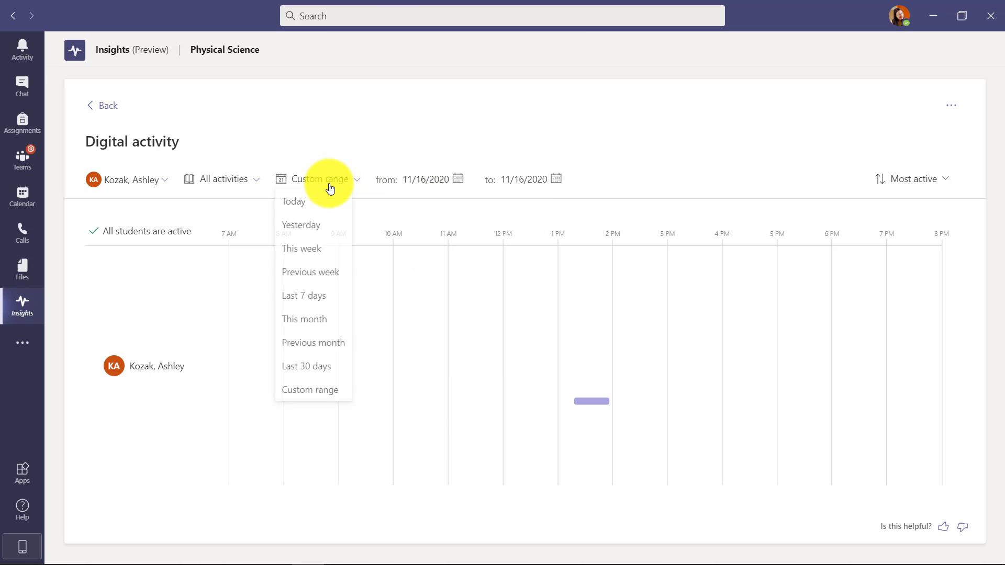
left_click(311, 252)
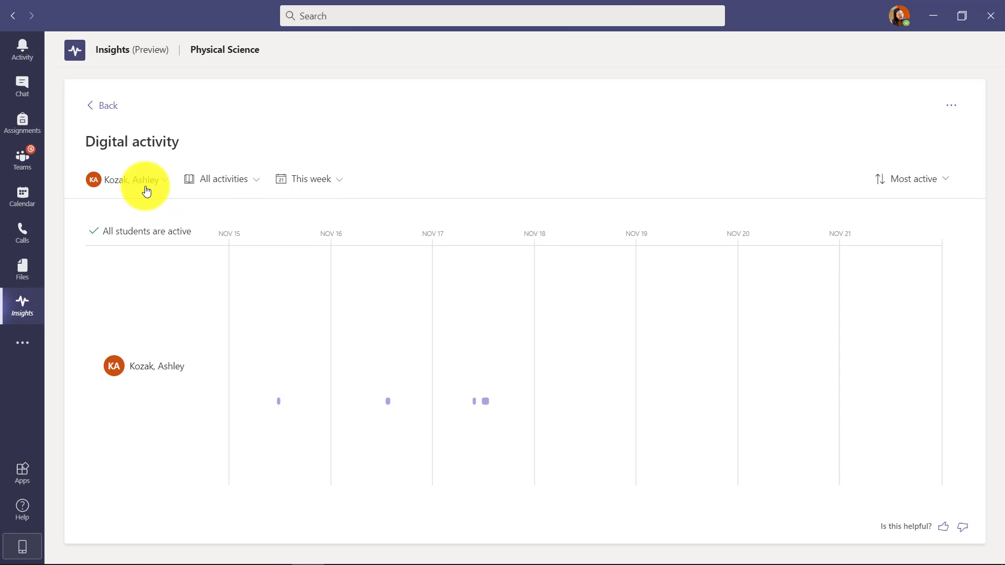
Switch the student filter back to All students for the weekly digital activity report
left_click(152, 186)
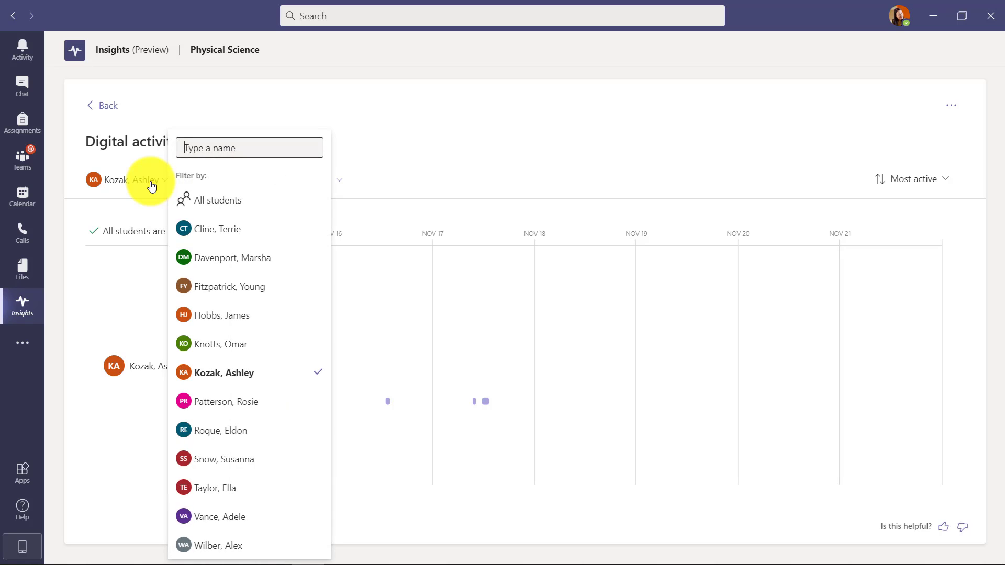
left_click(198, 203)
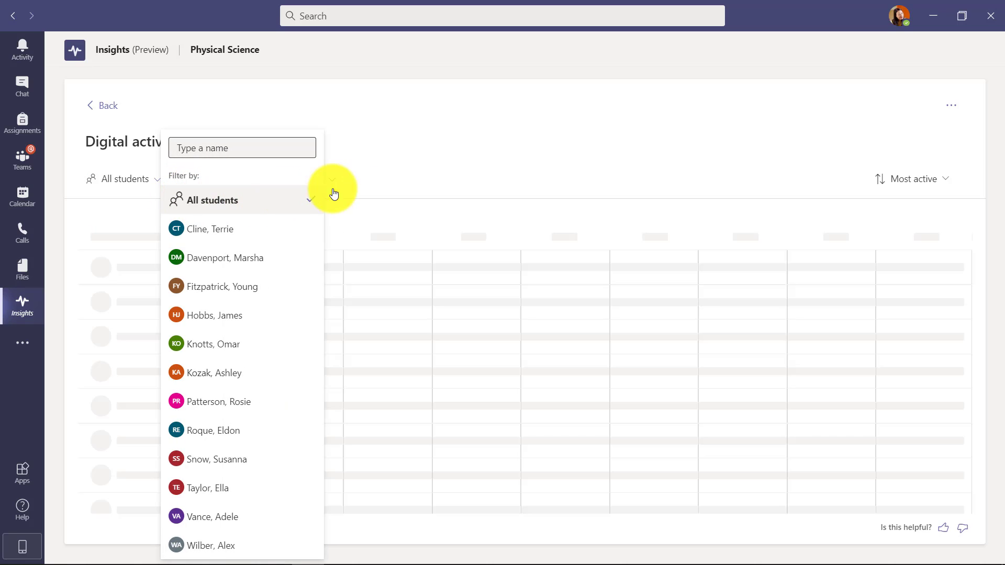
left_click(411, 207)
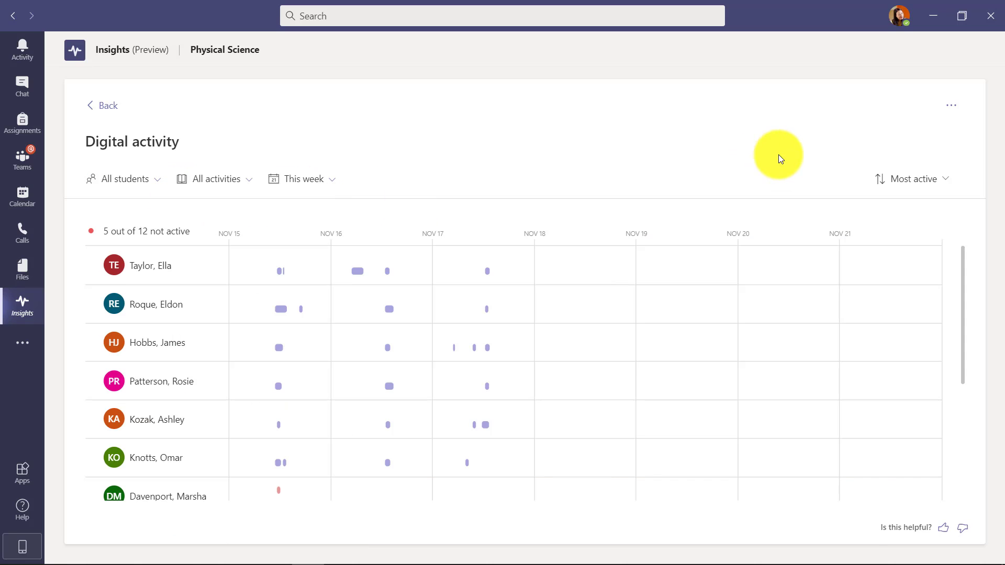
Open the help article for the Digital activity page in the browser, skim through its sections and return to Teams
left_click(951, 108)
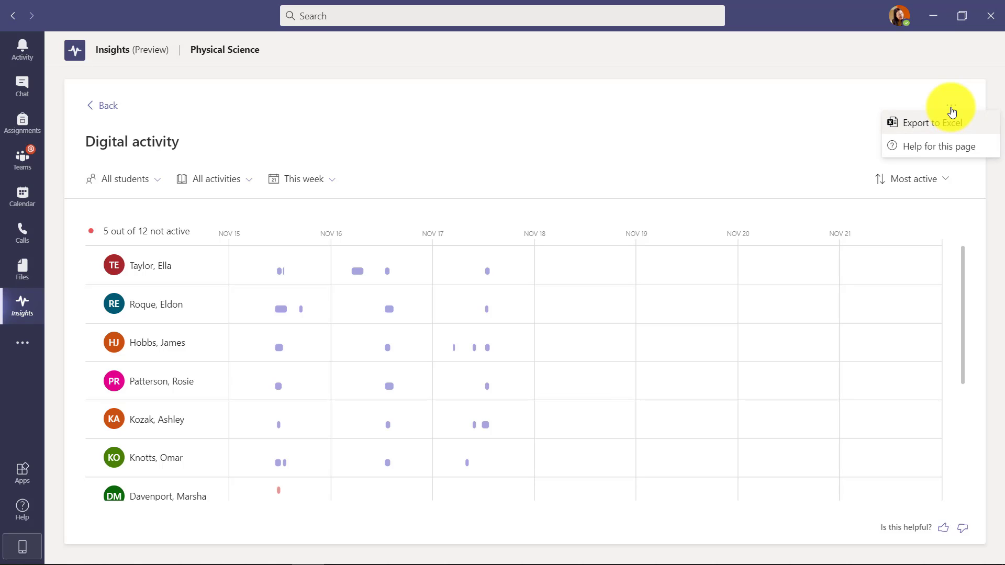
left_click(960, 149)
scroll(441, 219, "down", 4)
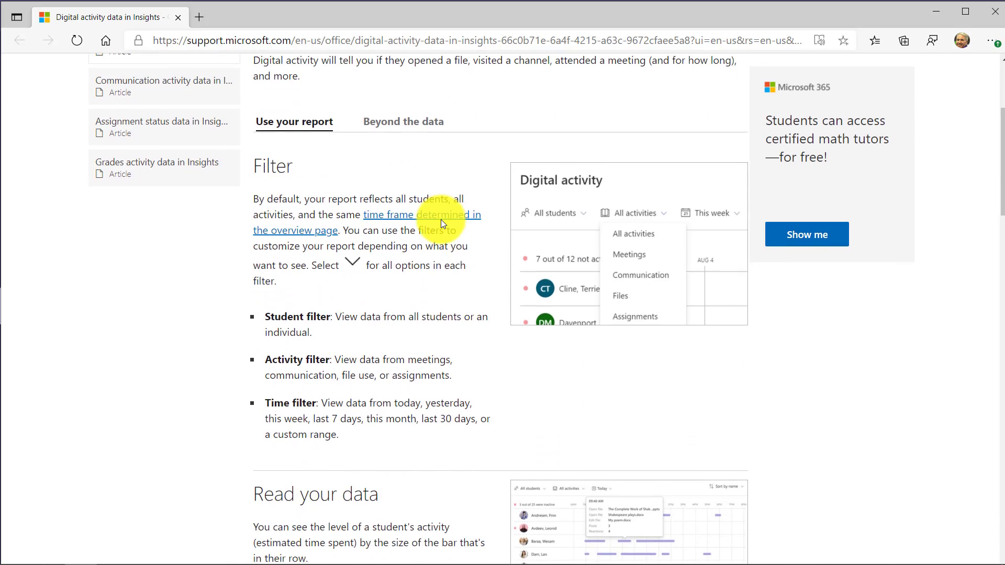
scroll(441, 219, "up", 4)
scroll(441, 219, "down", 20)
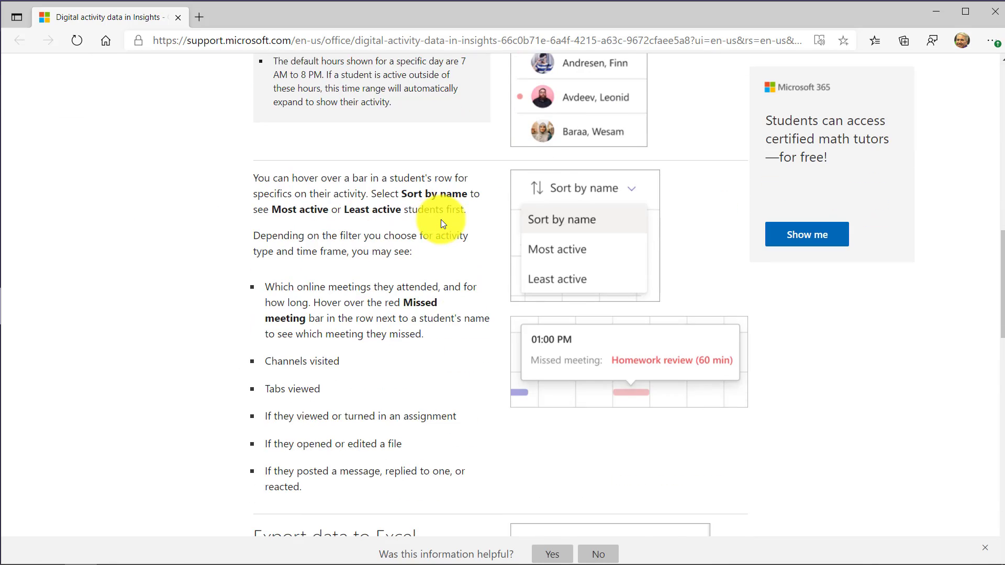
left_click(941, 10)
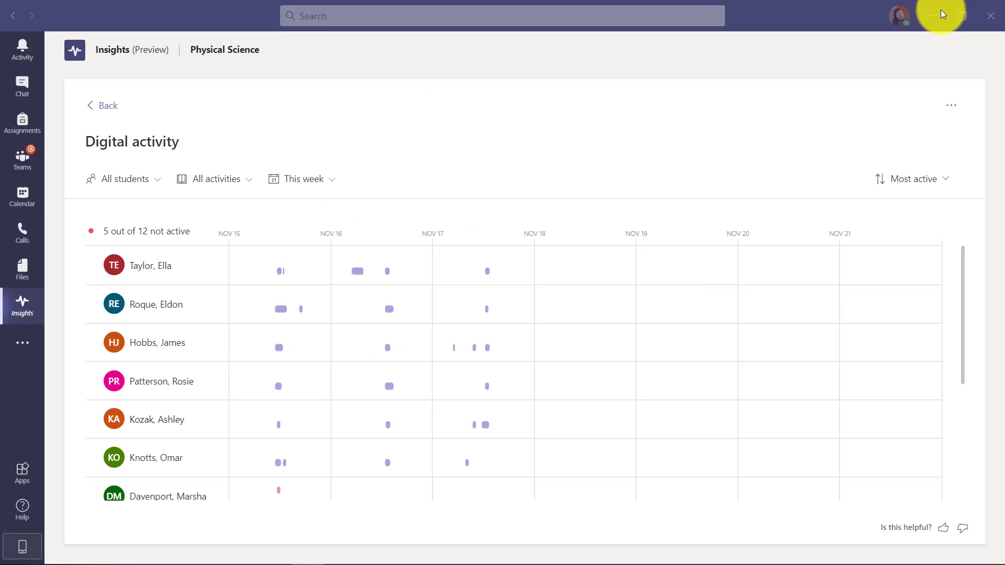
Export the weekly digital activity report to Excel and open the downloaded workbook Insights - Physical Science - Nov 15, 2020 to Nov 21, 2020.xlsx
left_click(952, 106)
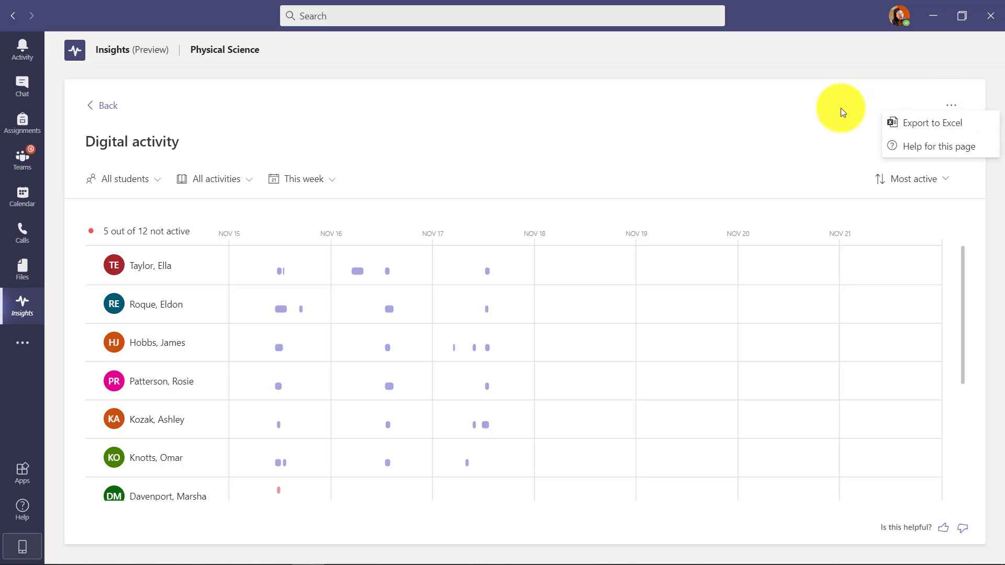
left_click(933, 125)
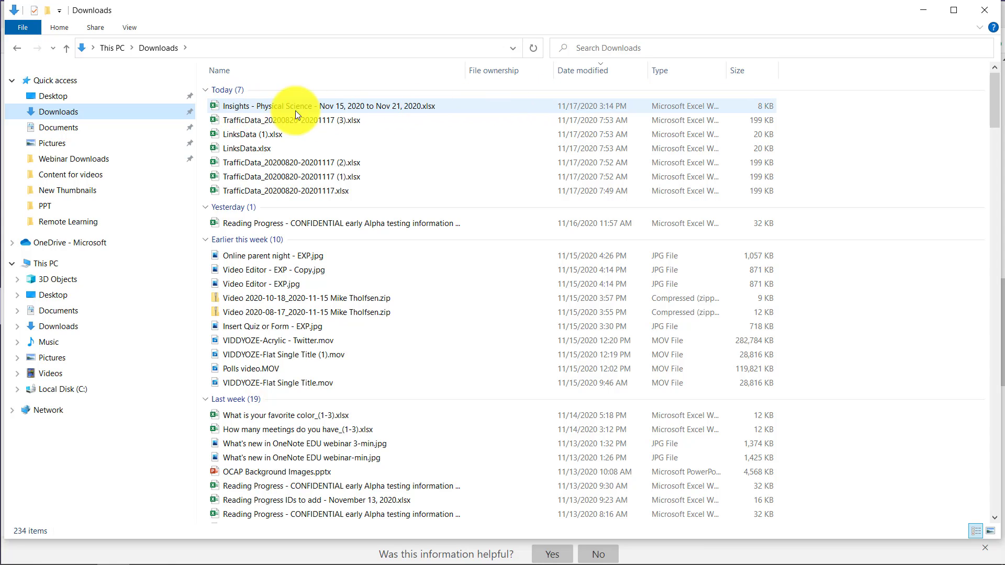
left_click(390, 107)
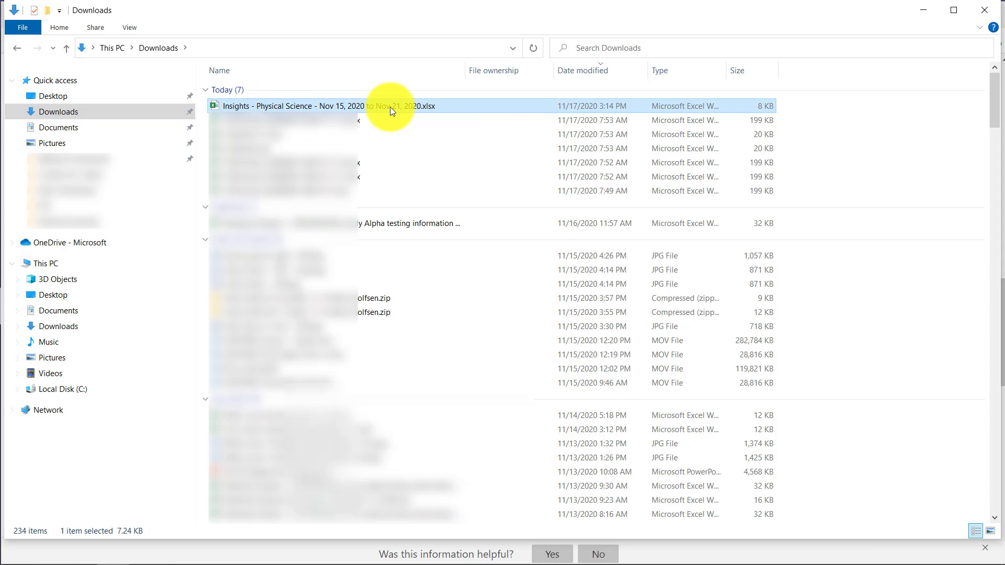
double_click(391, 106)
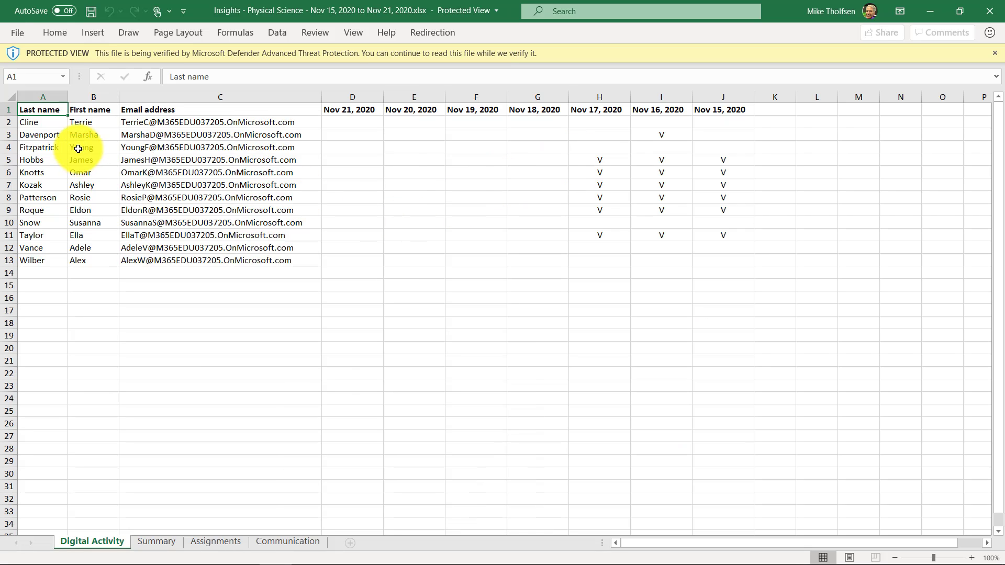
Examine the Summary, Assignments and Communication sheets of the exported workbook
left_click(160, 543)
left_click(211, 545)
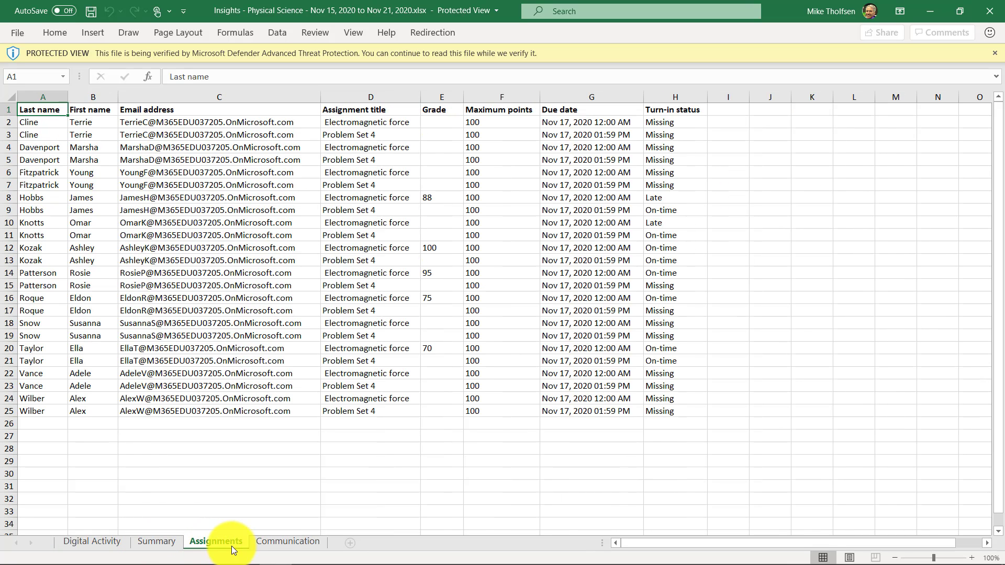
left_click(287, 544)
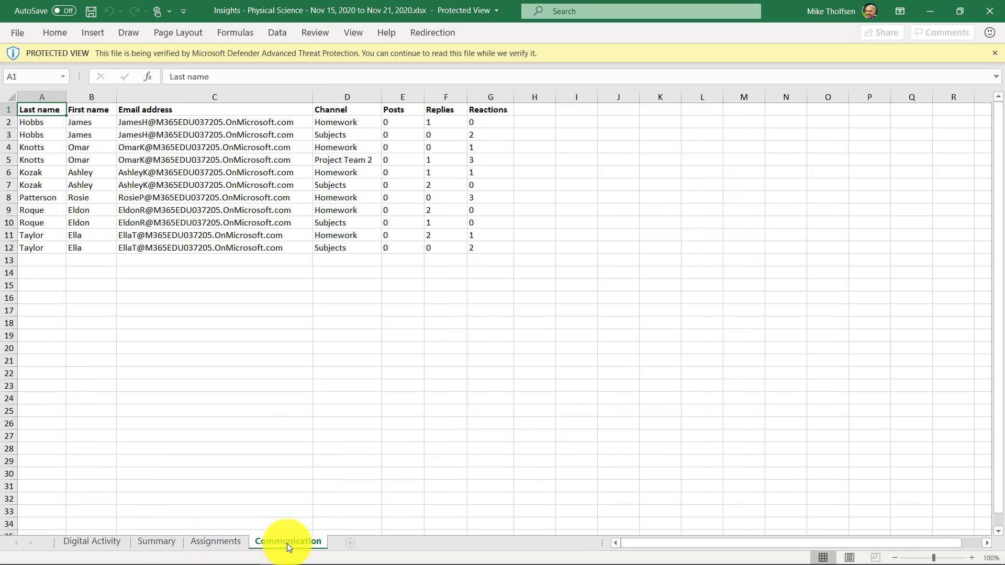
left_click(227, 546)
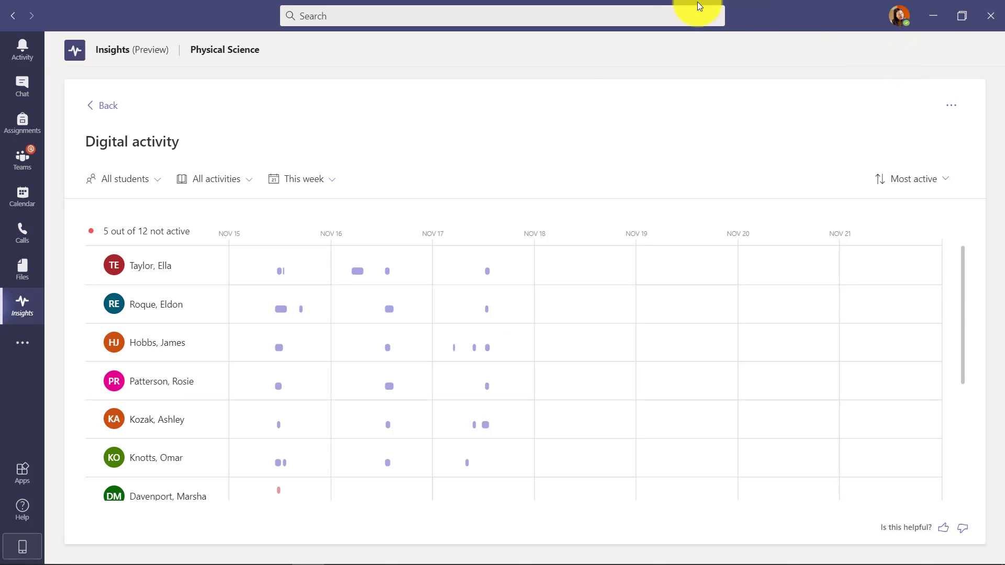
Return to the class overview in Teams and rate the spotlight about students absent from at least 2 meetings as helpful
left_click(106, 110)
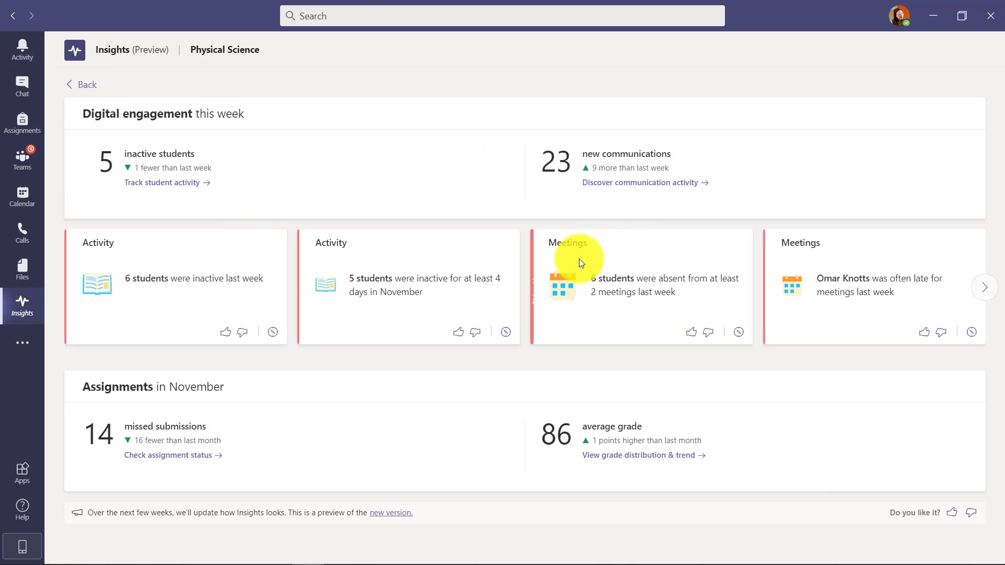
mouse_move(606, 279)
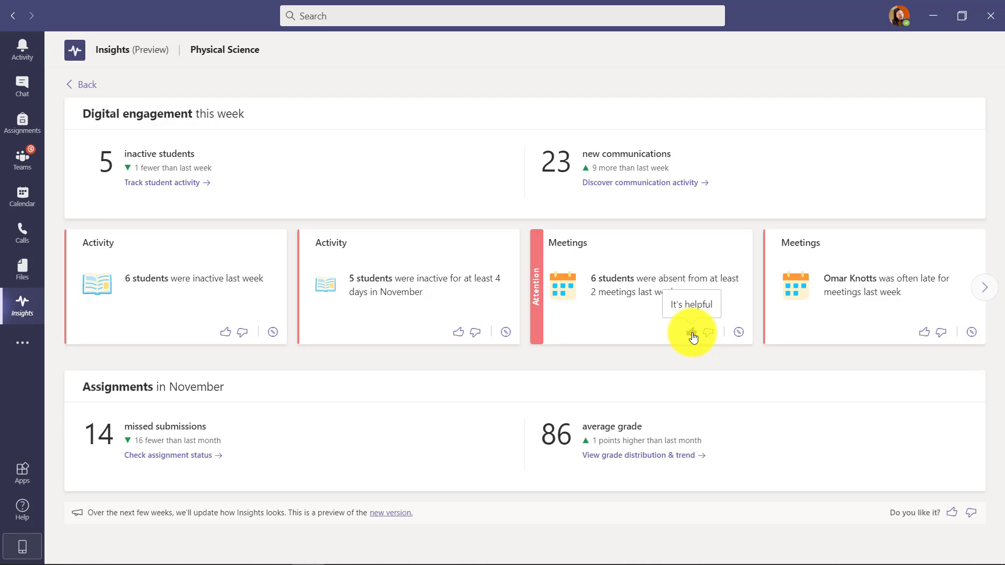
left_click(691, 333)
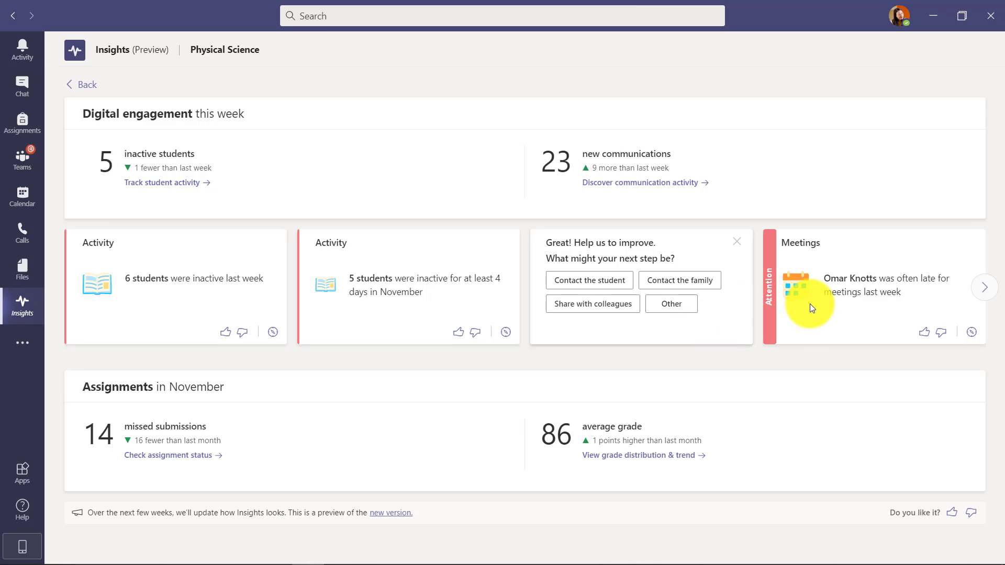
Dismiss the open feedback question and rate the spotlight about 5 students inactive for at least 4 days in November as unhelpful without giving a reason
left_click(738, 245)
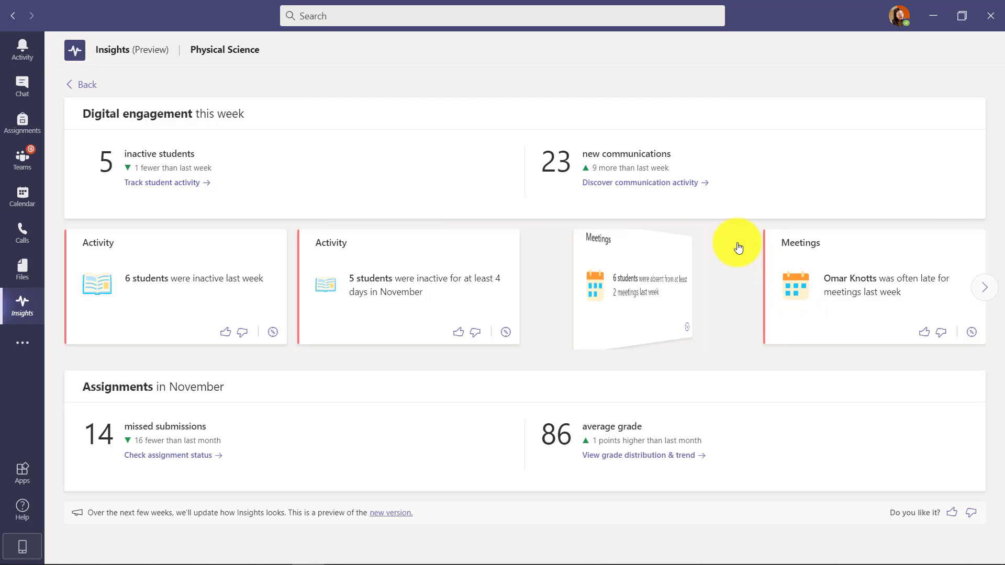
left_click(474, 336)
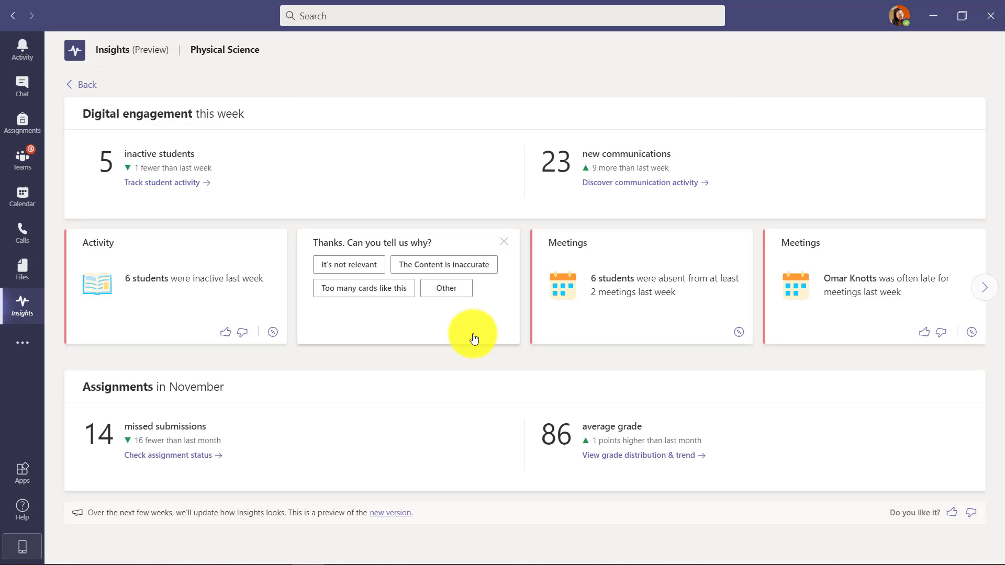
left_click(506, 246)
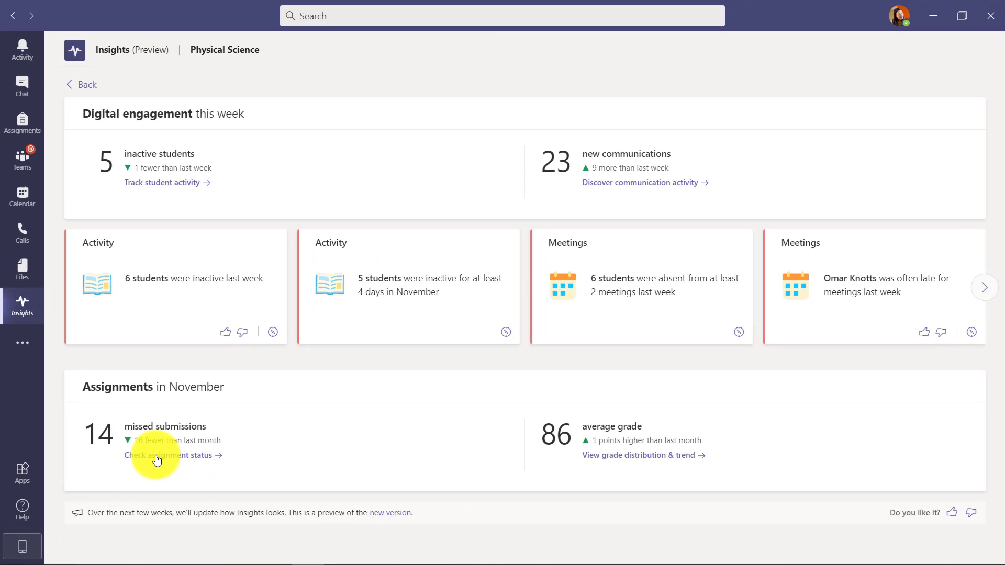
Open the assignment status report and review the Problem Set 3 students by Assigned, Viewed, Turned in and Returned status
left_click(207, 426)
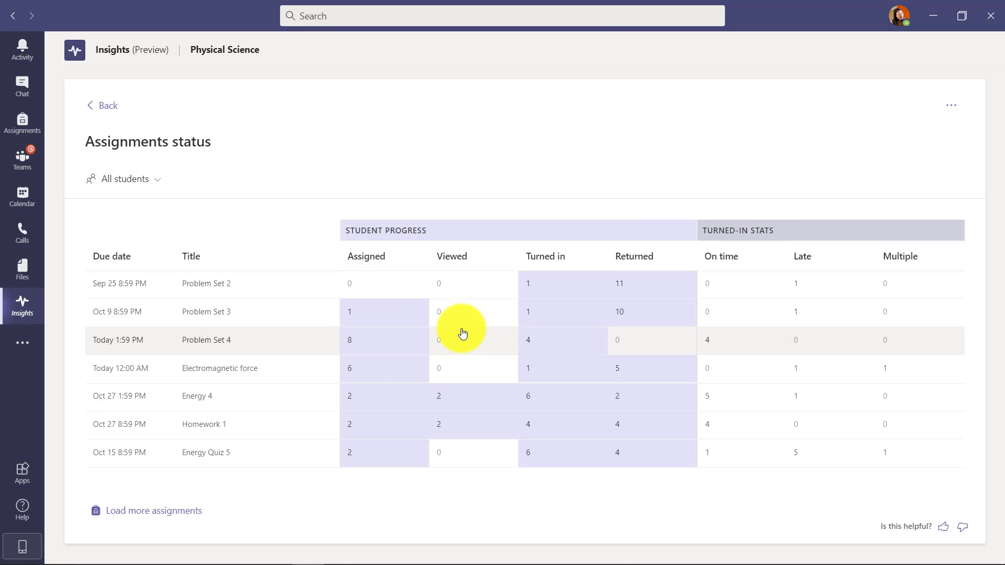
left_click(530, 317)
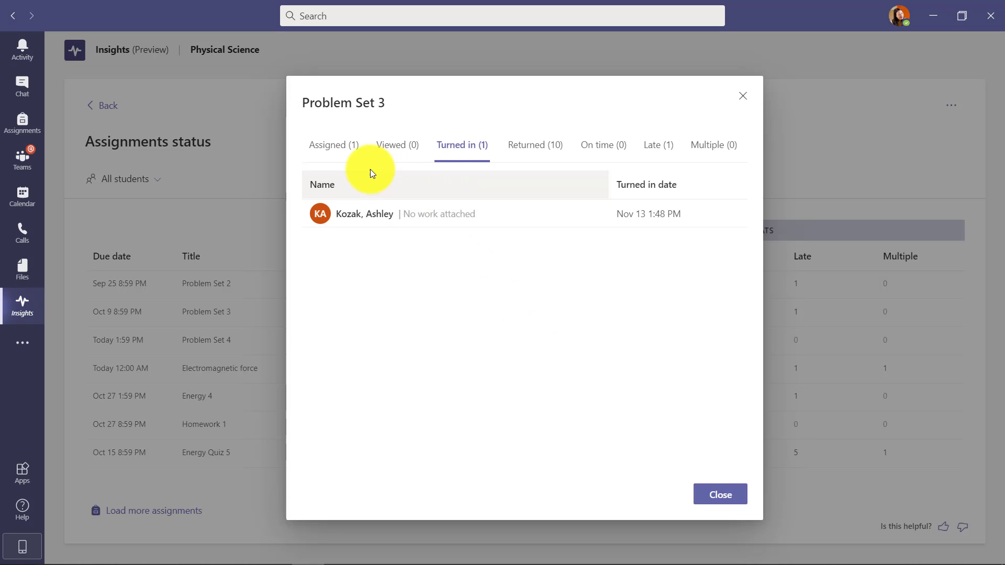
left_click(338, 148)
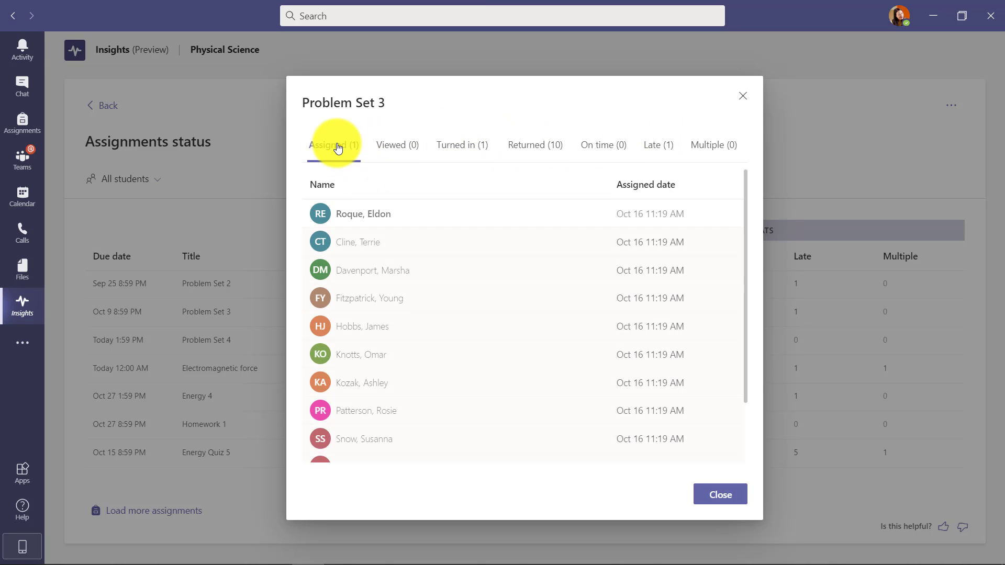
left_click(396, 157)
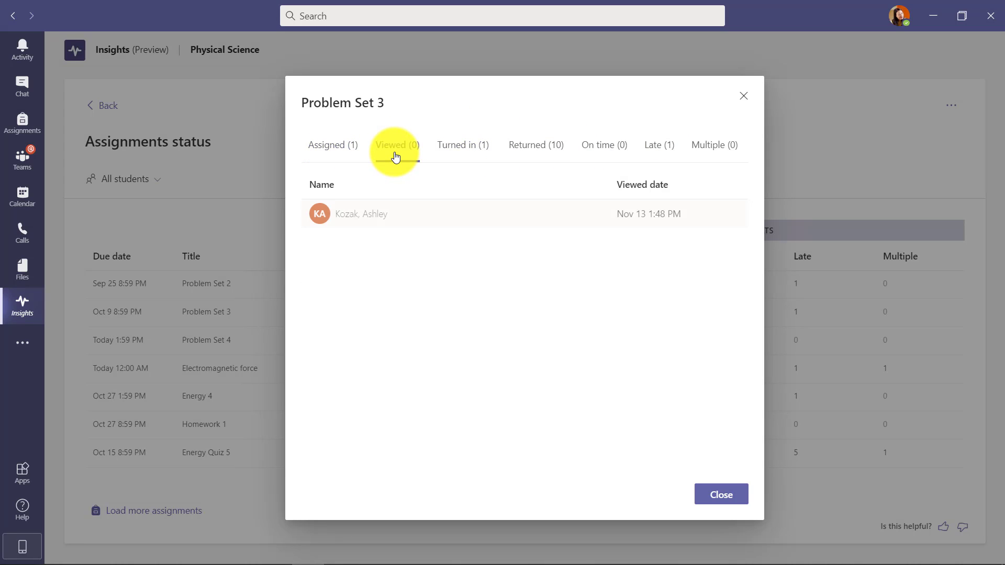
left_click(465, 160)
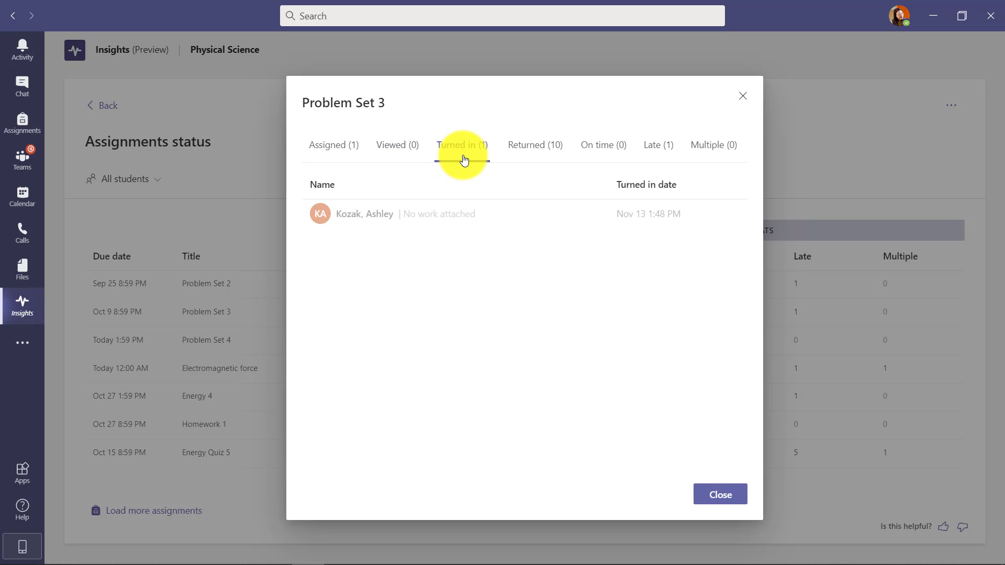
left_click(542, 157)
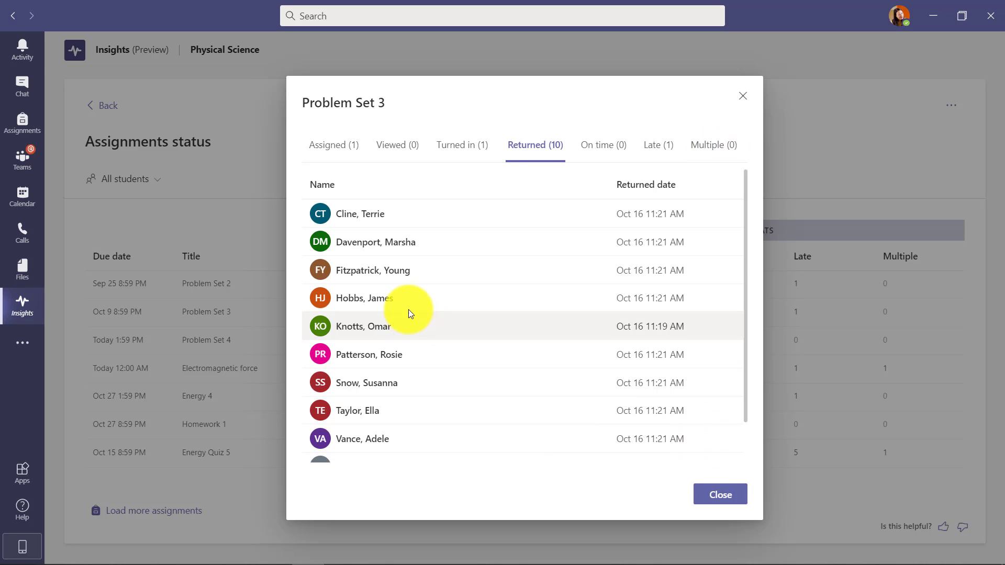
scroll(391, 307, "down", 3)
scroll(392, 308, "up", 3)
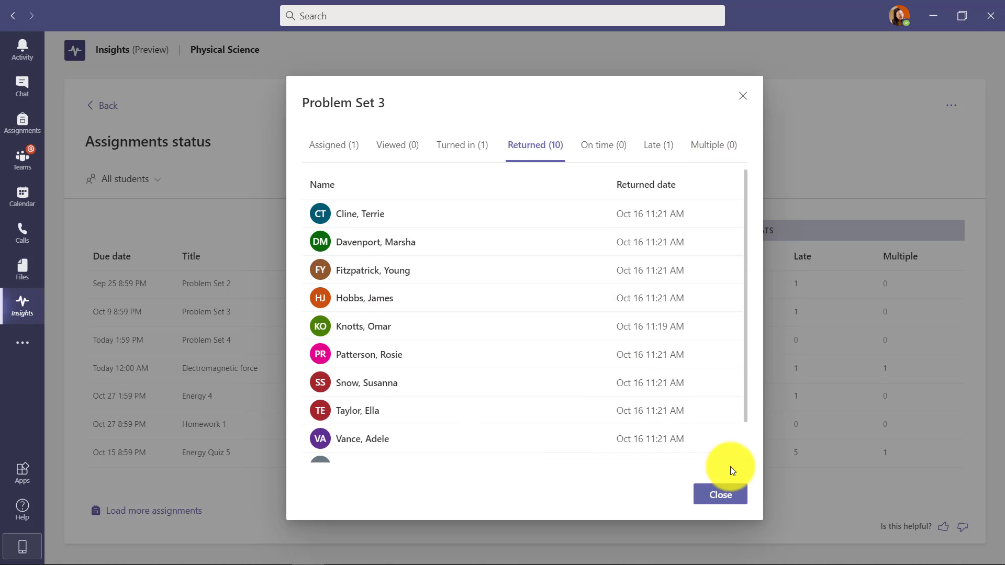
left_click(724, 497)
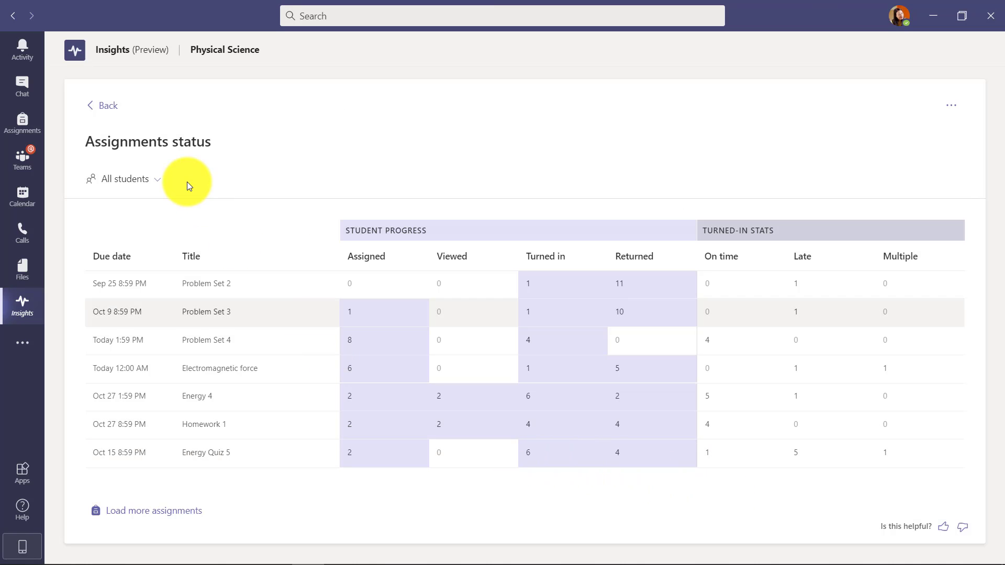
Filter the assignment status by the first listed student and set the filter back to All students
left_click(132, 183)
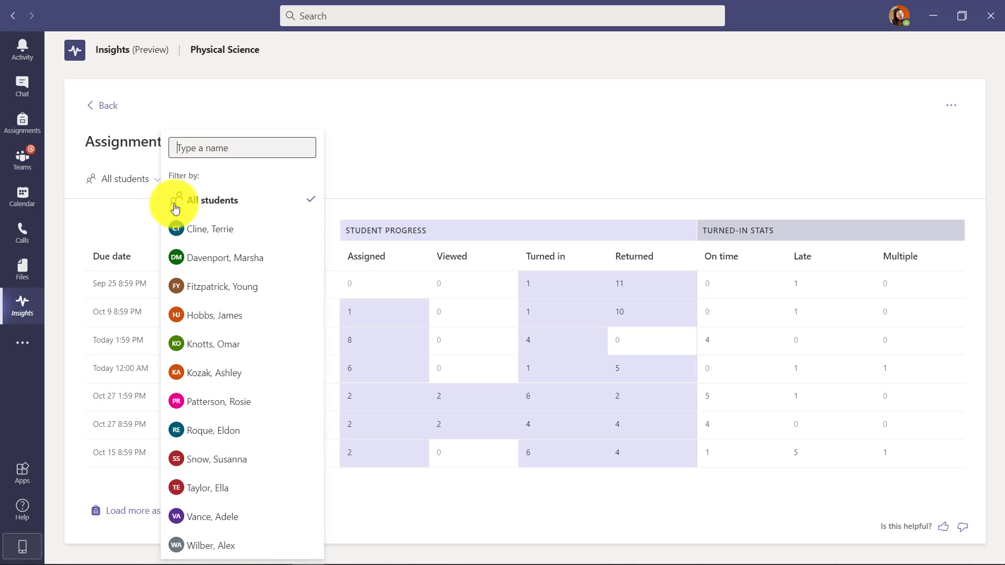
left_click(239, 236)
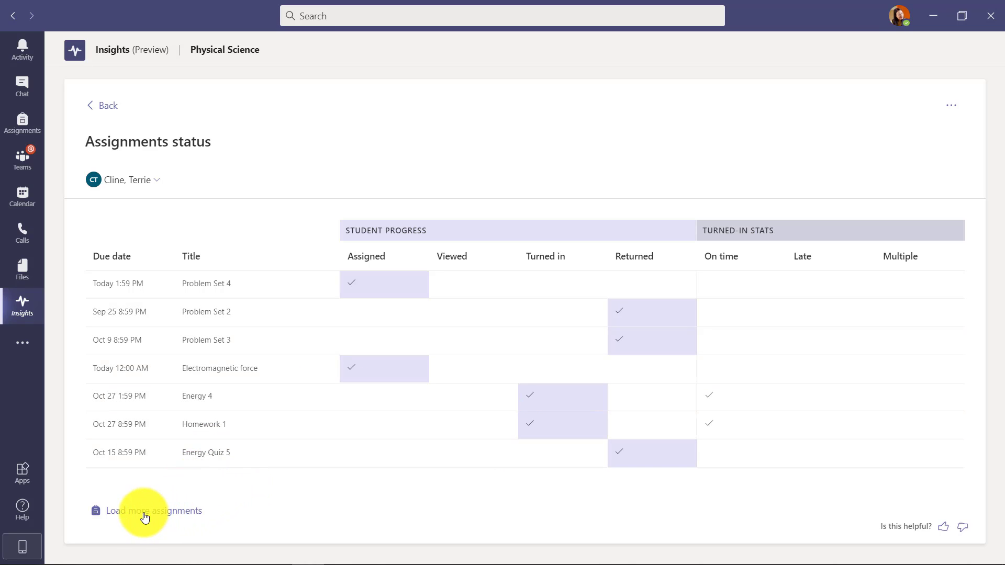
left_click(144, 183)
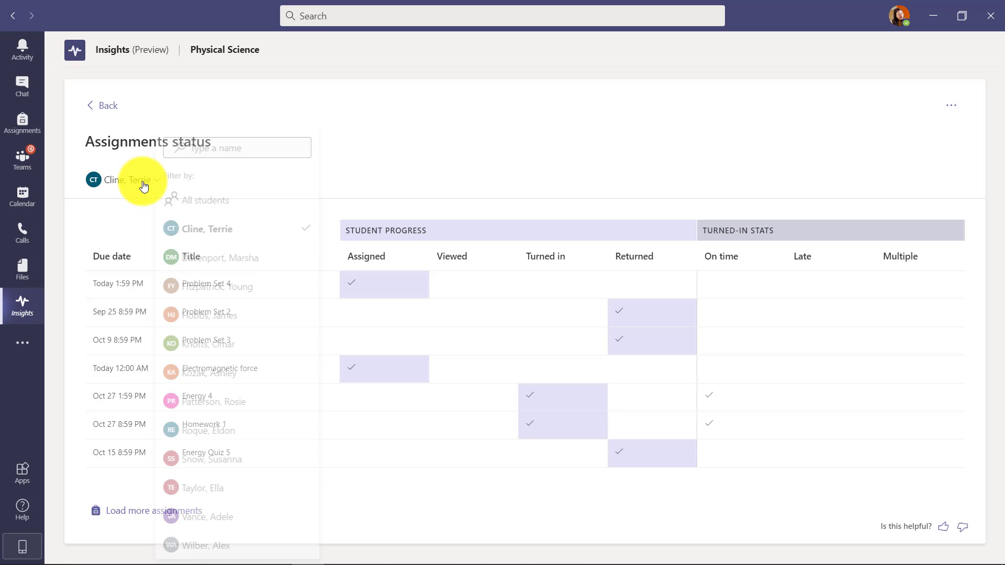
left_click(225, 201)
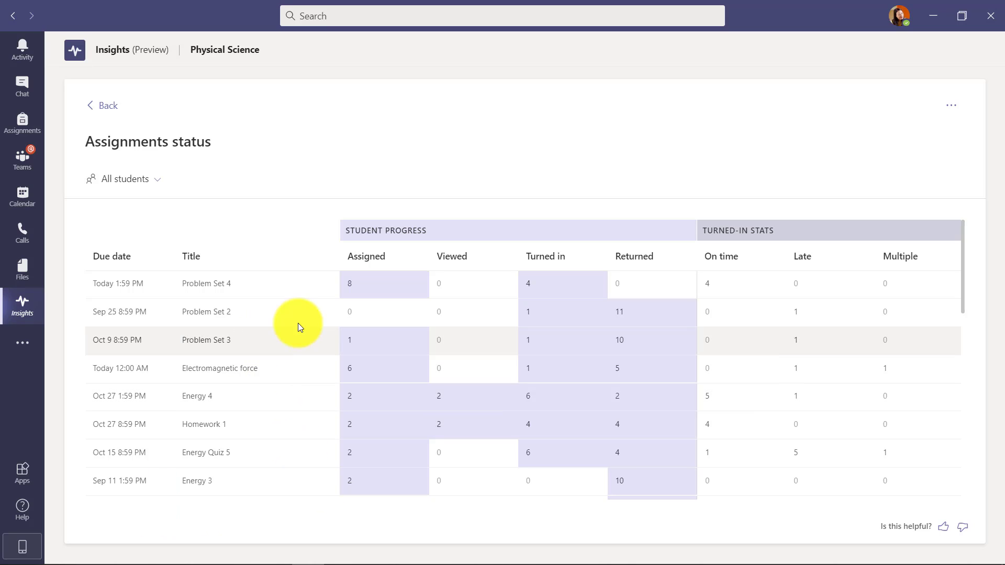
Load more assignments and look through the extended assignment status list for all students
scroll(830, 370, "down", 5)
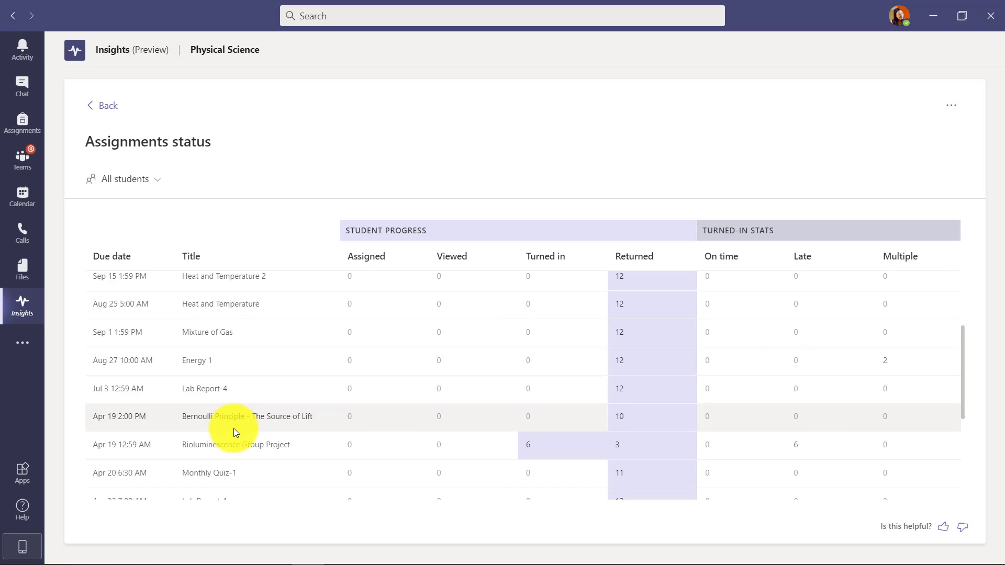
scroll(236, 432, "down", 3)
scroll(234, 430, "up", 3)
scroll(233, 429, "up", 10)
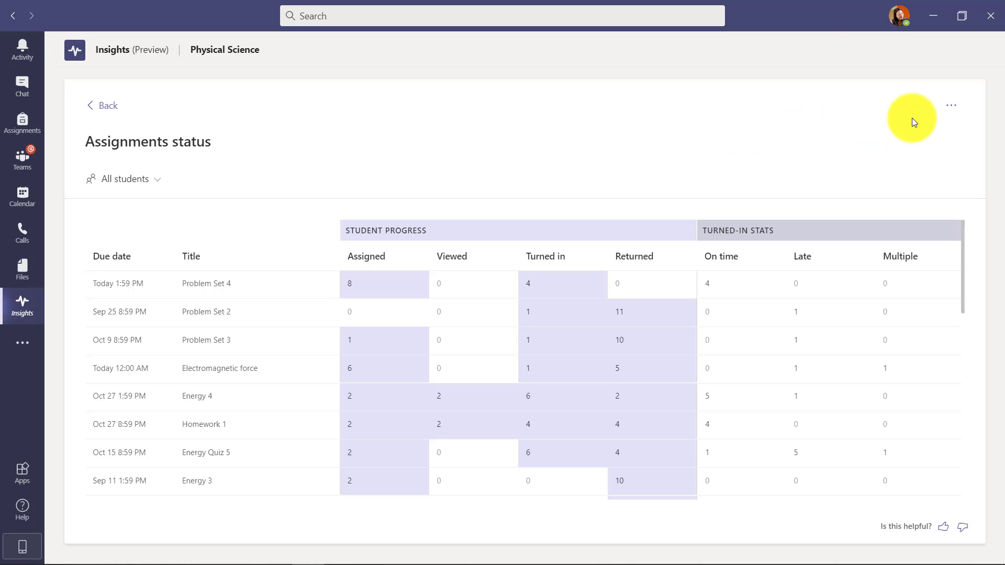
Check the export and help options for the assignment status page and return to the class overview
left_click(953, 108)
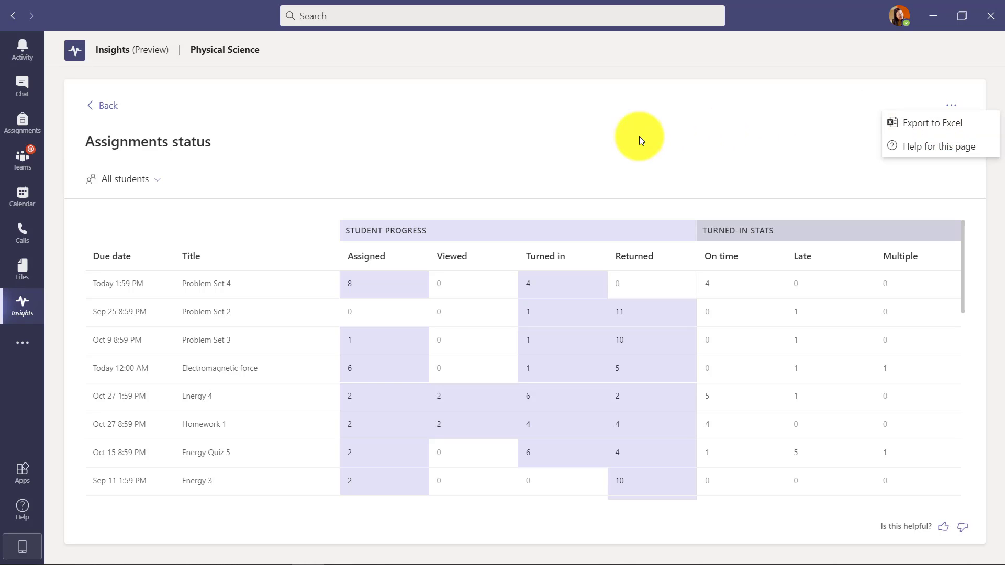
left_click(458, 122)
left_click(110, 108)
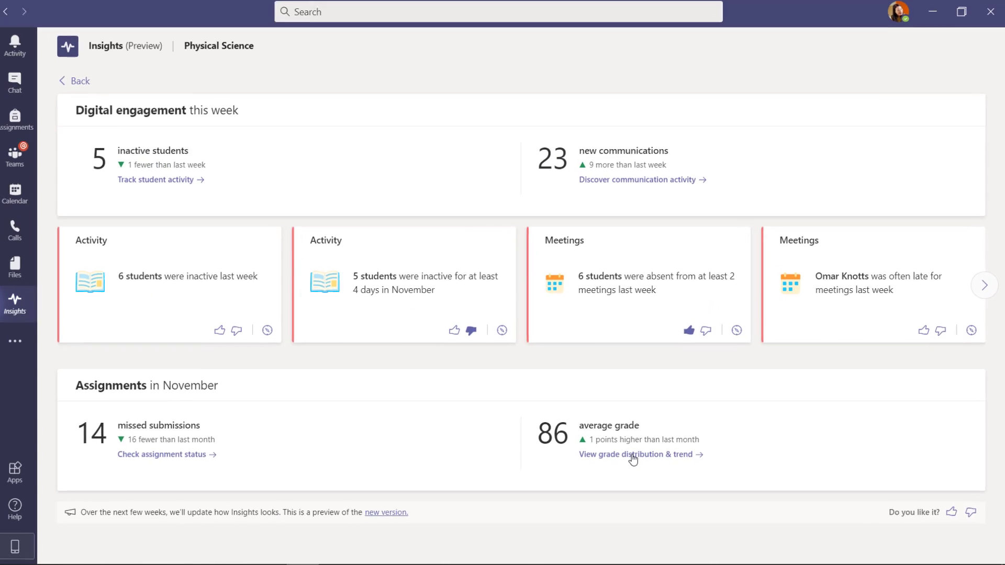
Open the grade distribution and trend report and set its period to Last 90 days
left_click(495, 414)
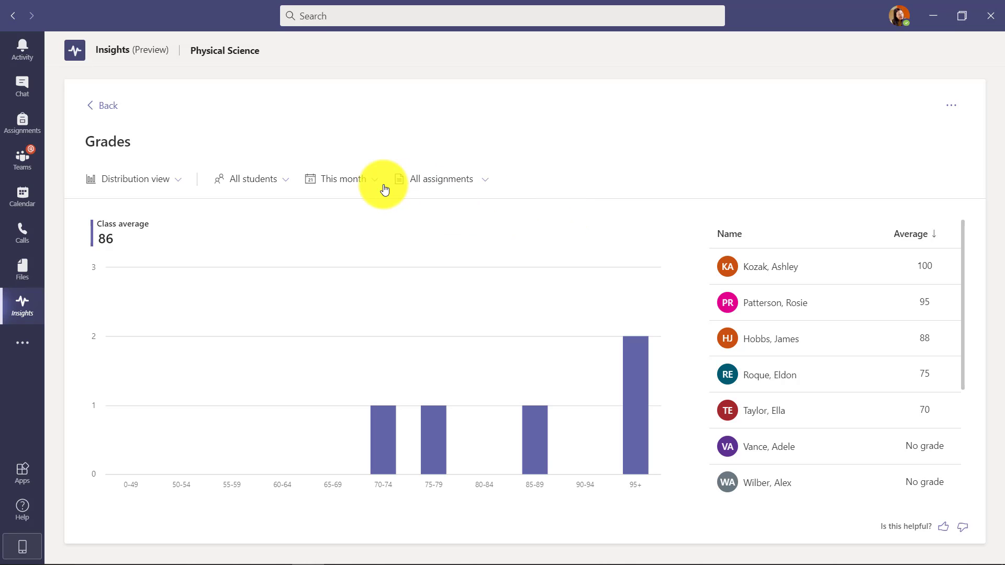
left_click(343, 180)
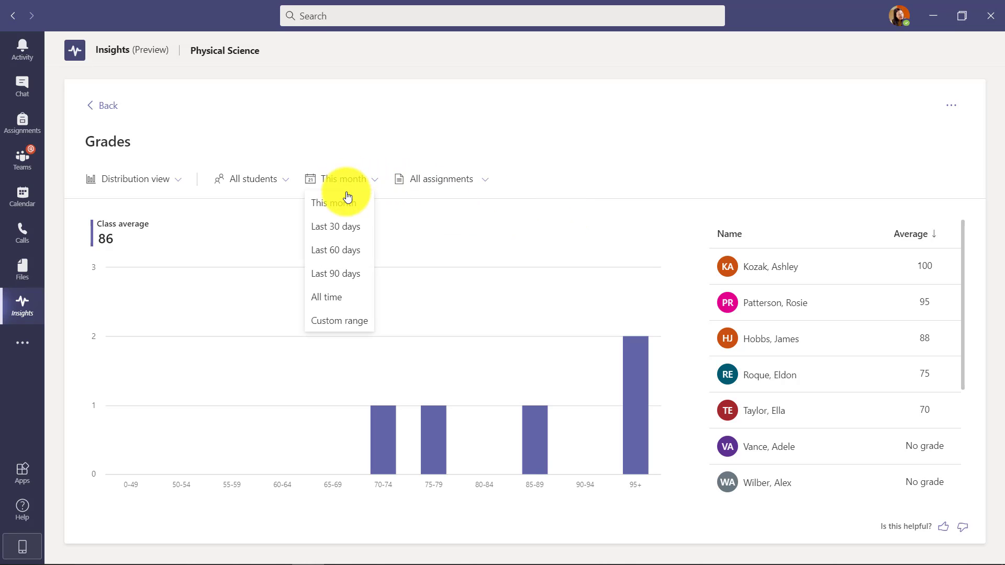
left_click(339, 280)
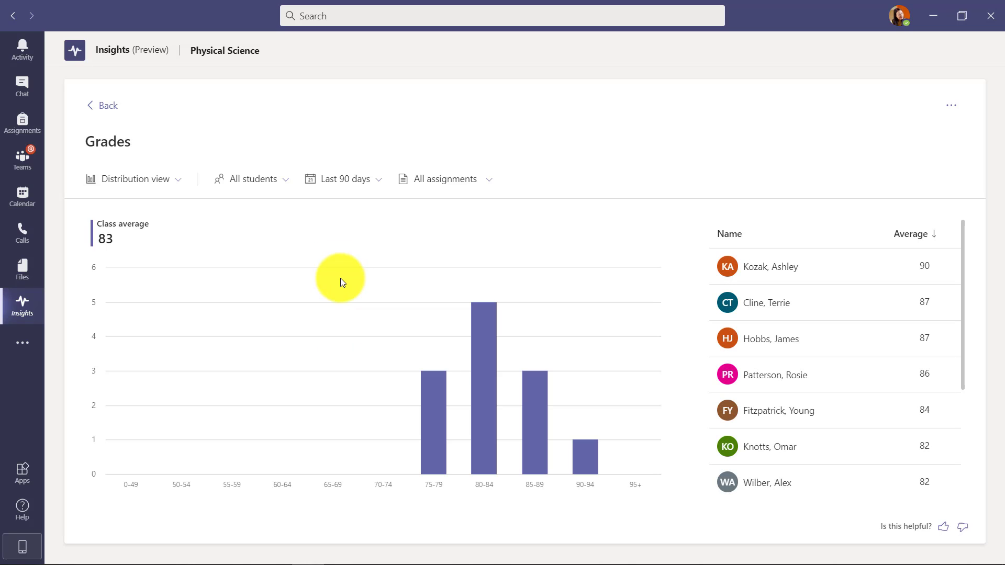
Switch the grades report to Trend view and inspect the details of early points such as Energy 1 and Mixture of Gas
left_click(154, 187)
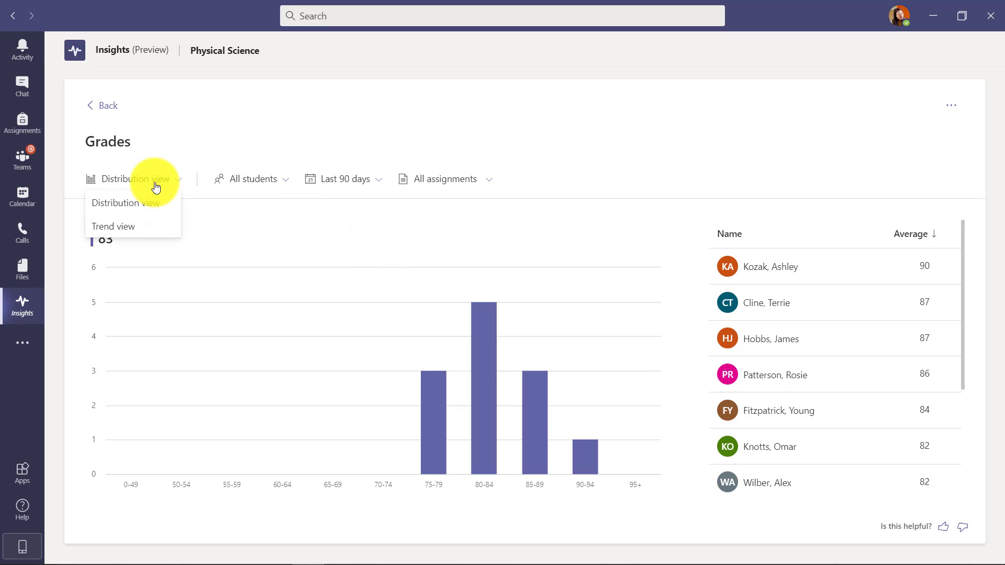
left_click(142, 228)
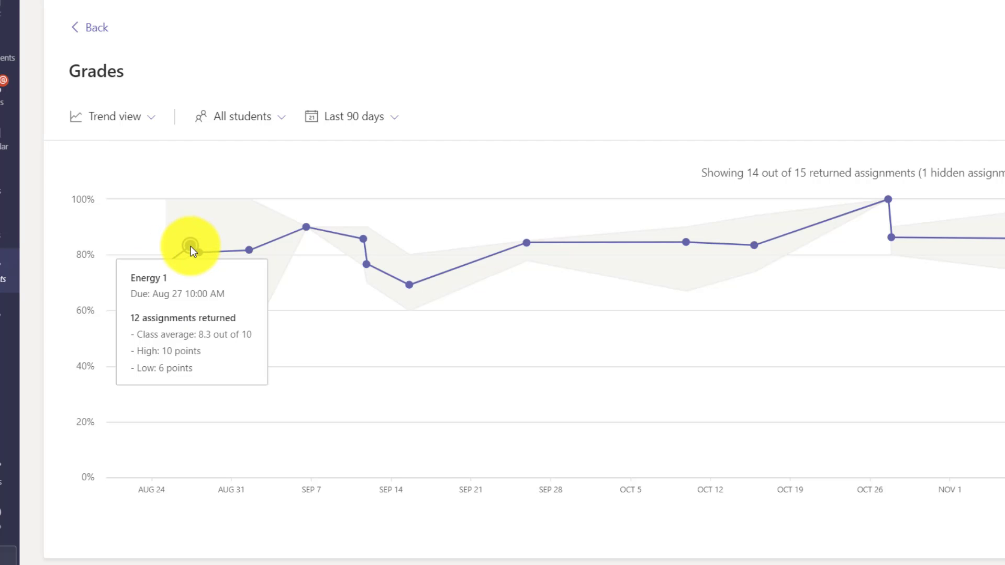
mouse_move(198, 254)
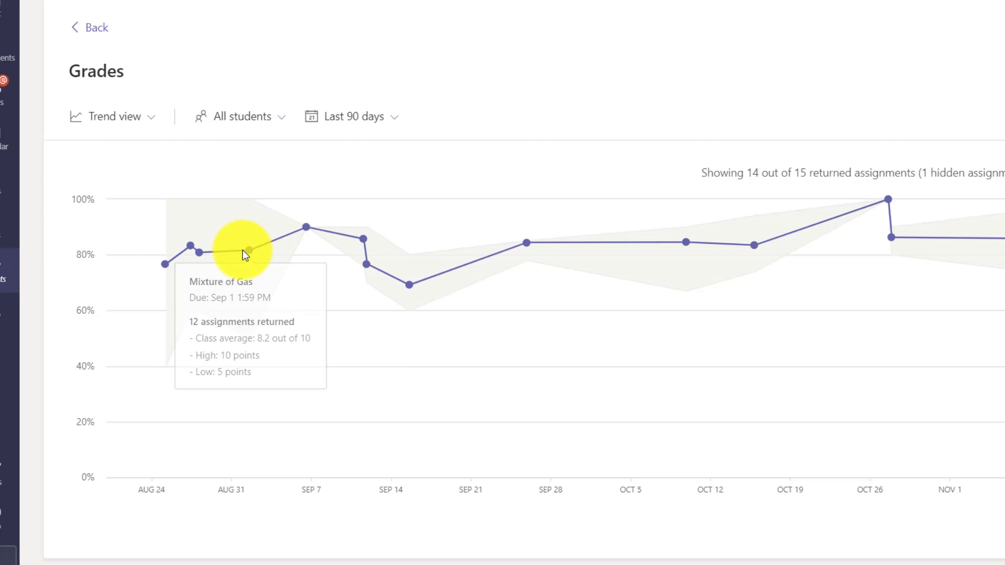
mouse_move(249, 251)
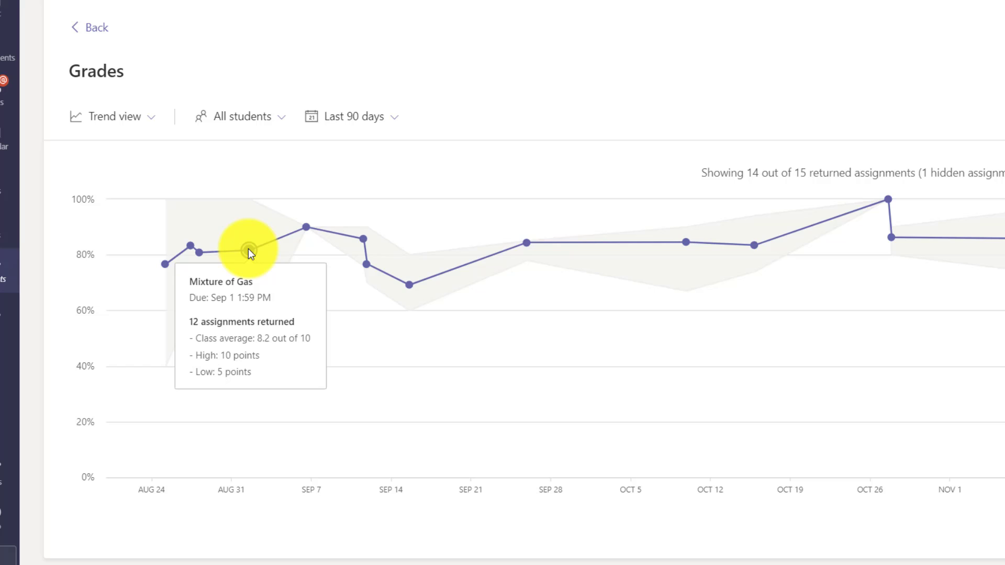
Filter the grade trend by the first listed student and inspect that student's early assignment scores, such as Energy 2
left_click(240, 124)
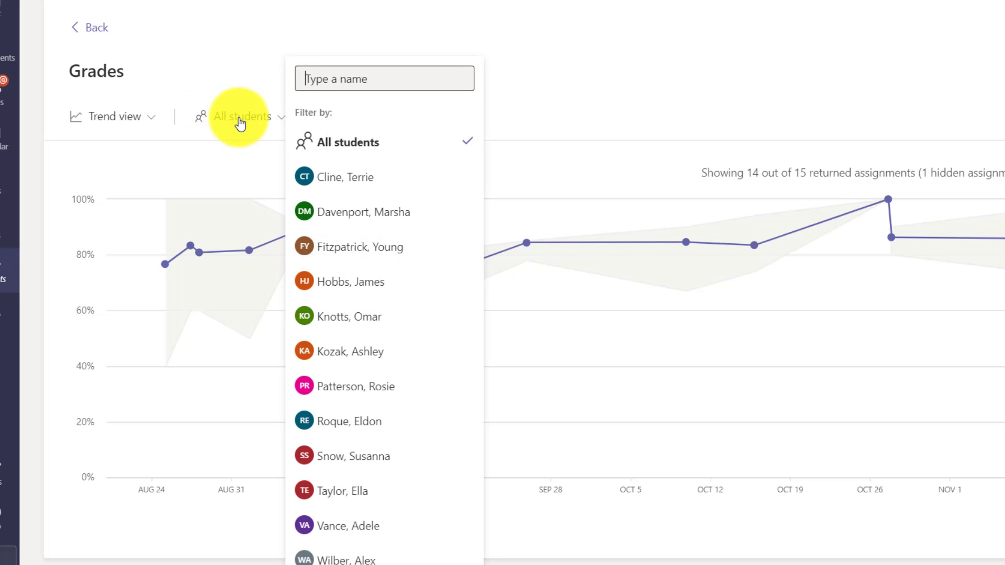
left_click(405, 186)
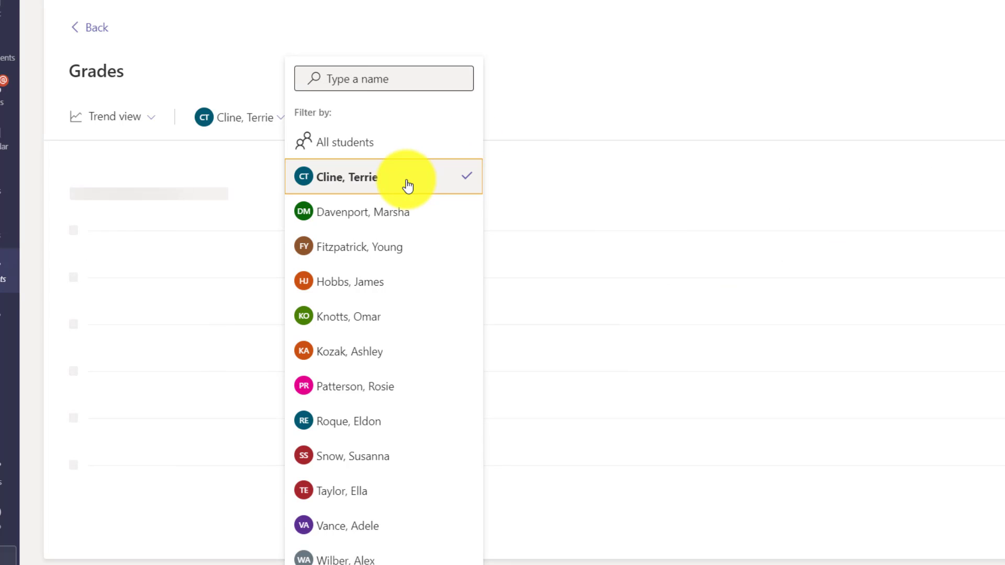
left_click(572, 75)
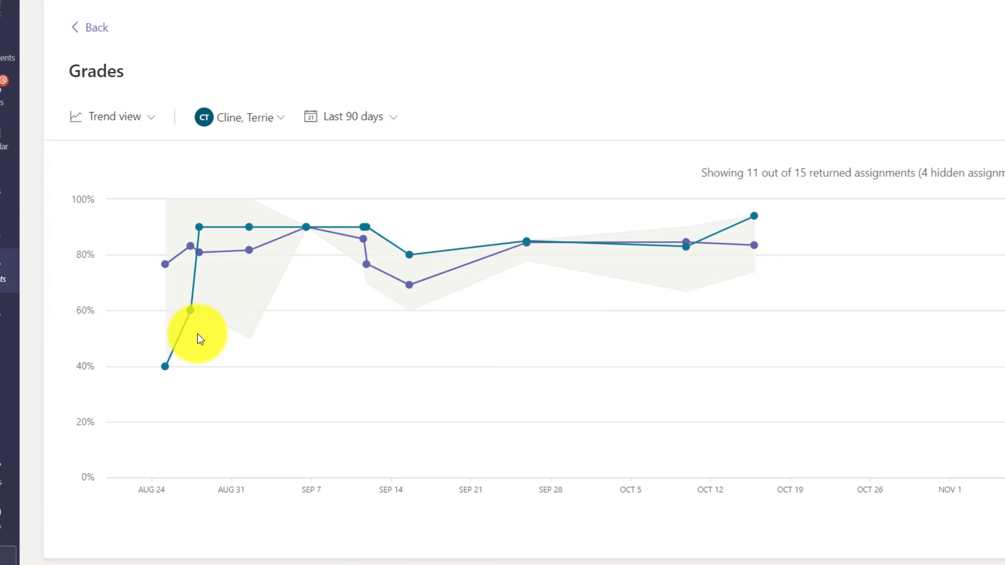
mouse_move(163, 365)
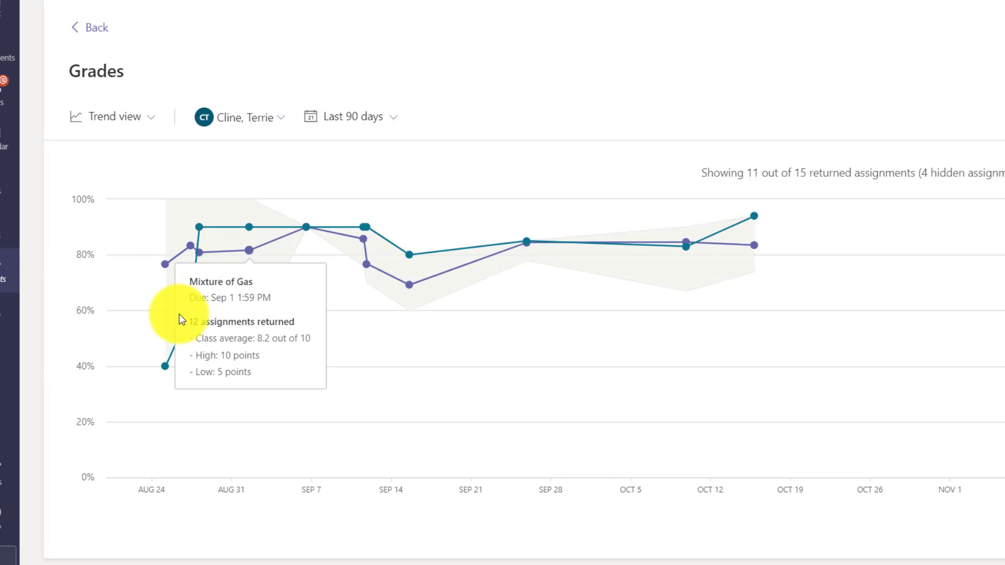
mouse_move(199, 228)
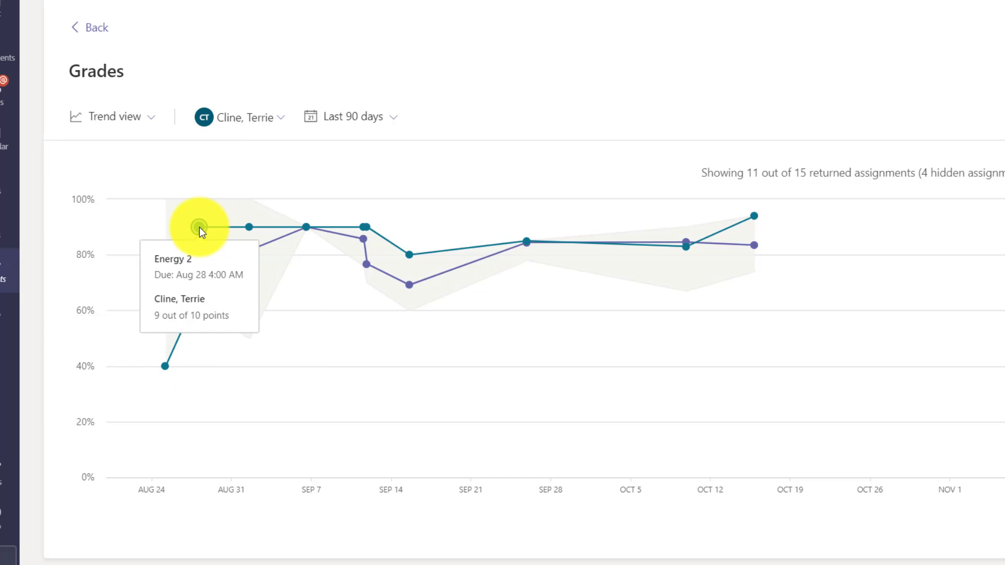
mouse_move(250, 229)
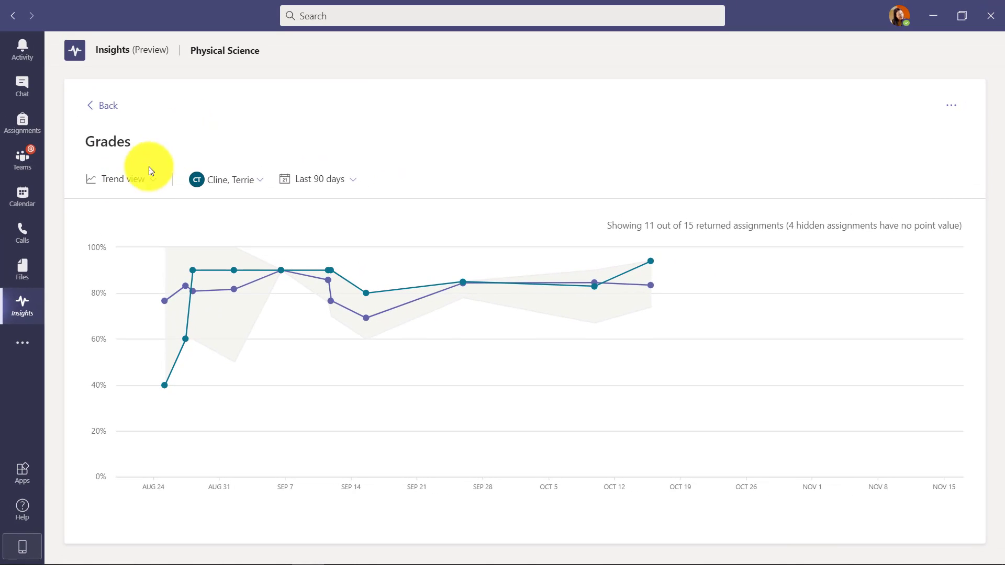
Switch the grades report to Distribution view and limit it to the Energy 1, Energy 2, Energy 3 and Energy 4 assignments
left_click(141, 181)
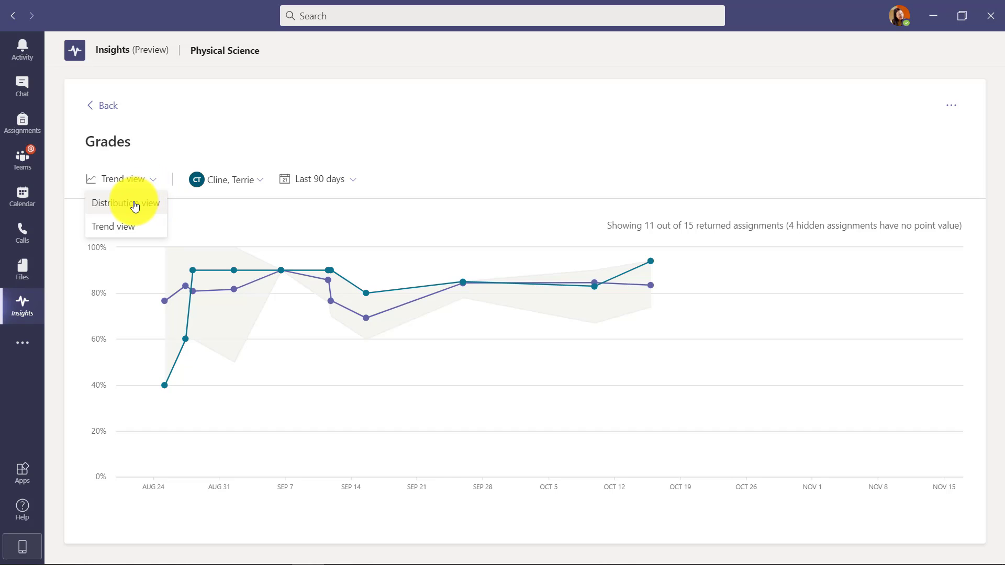
left_click(135, 205)
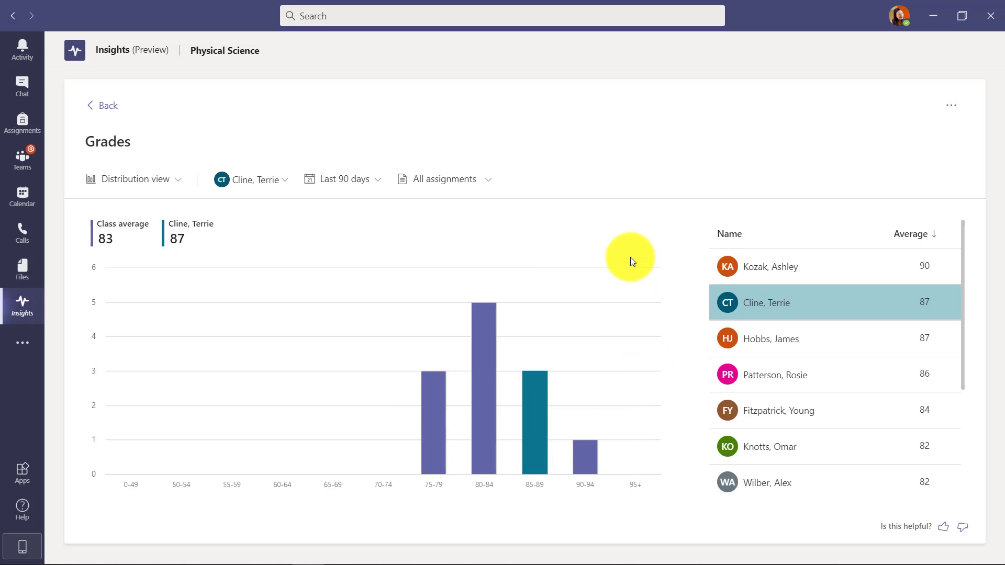
left_click(452, 187)
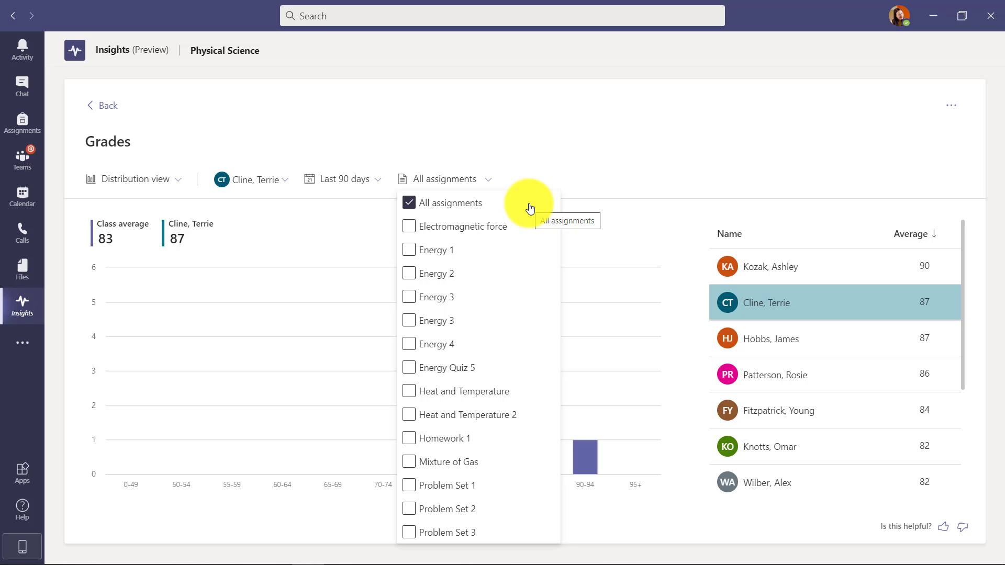
left_click(411, 254)
left_click(409, 272)
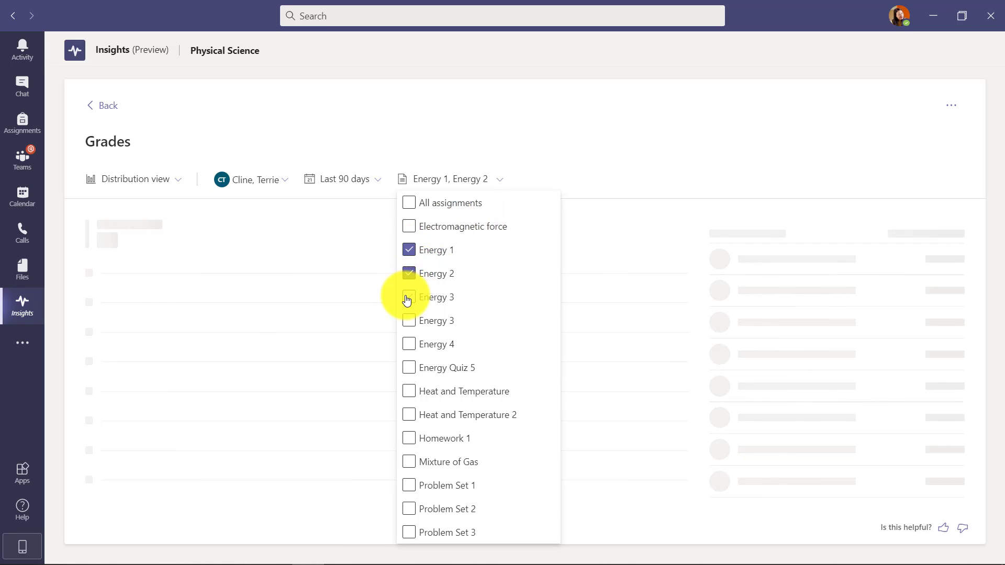
left_click(405, 298)
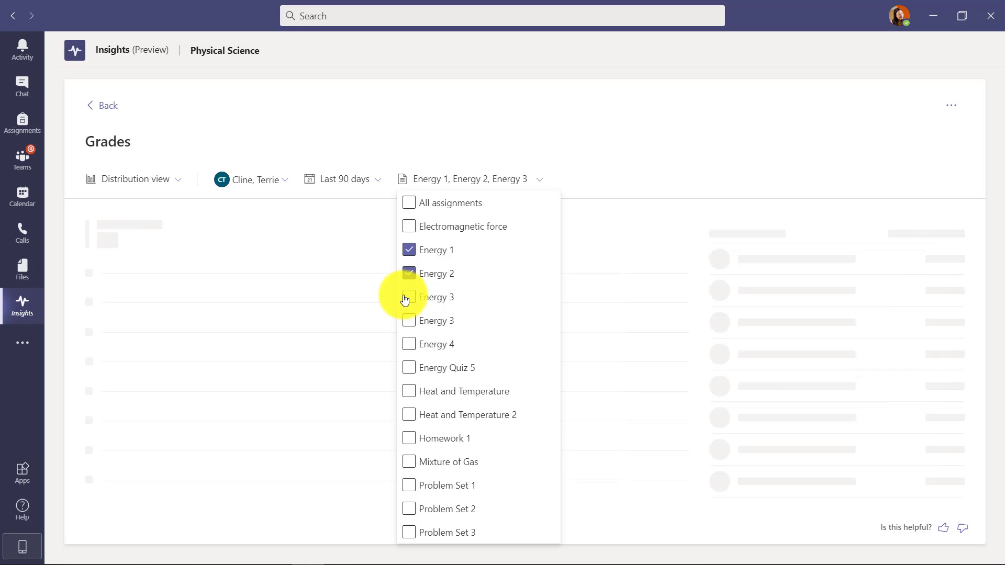
left_click(409, 345)
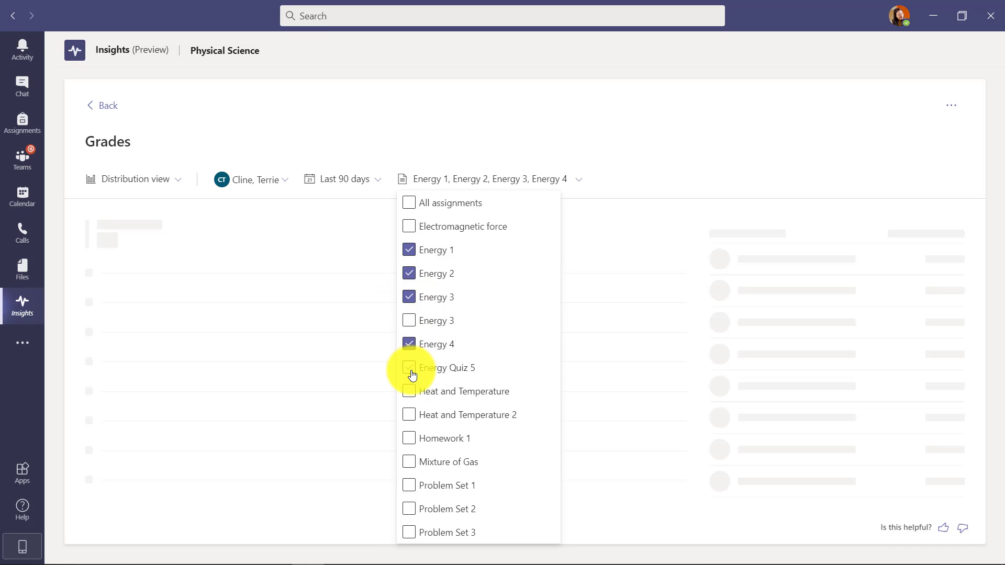
left_click(451, 180)
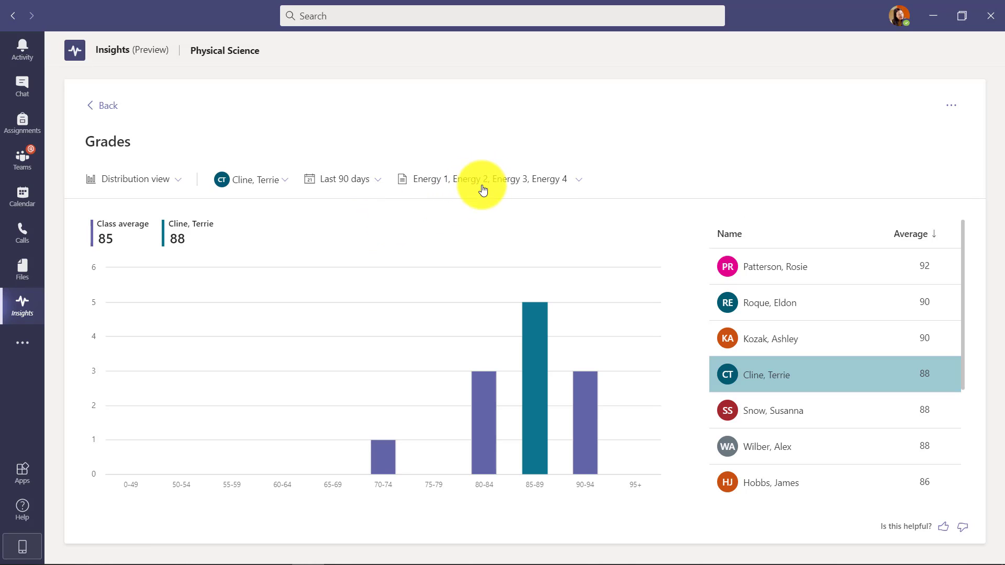
Check the export and help options for the grades page and go back to the list of all classes
left_click(952, 108)
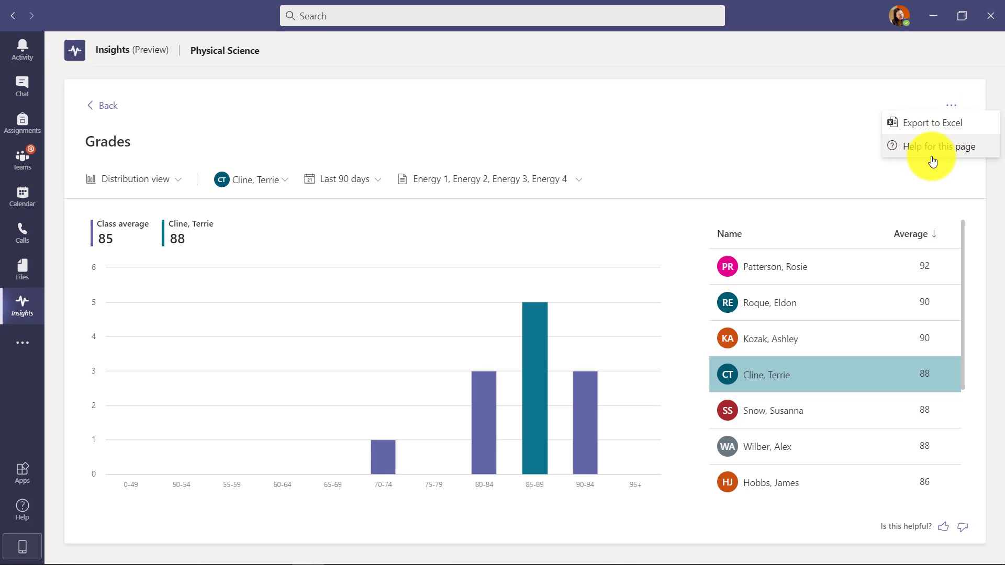
left_click(109, 107)
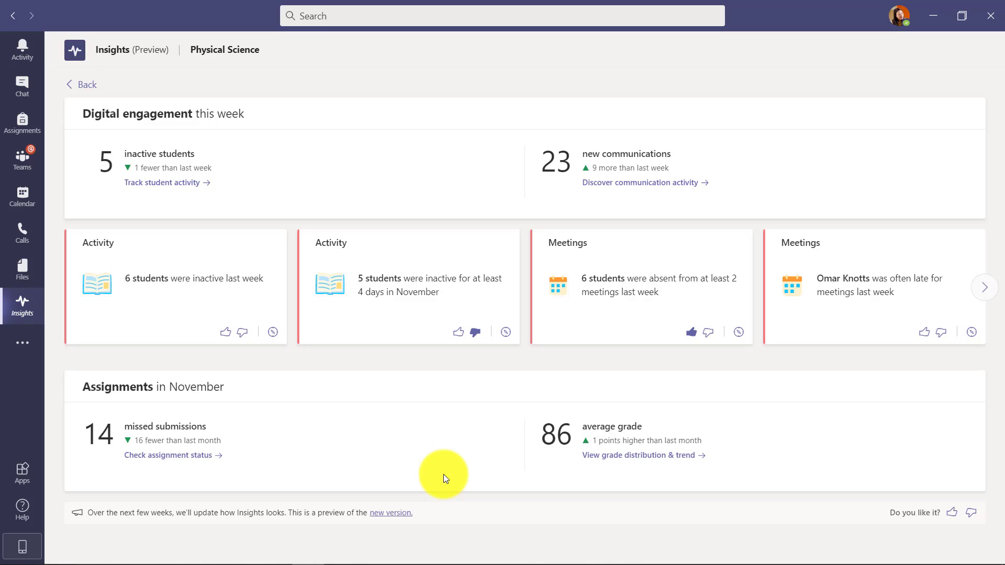
left_click(85, 90)
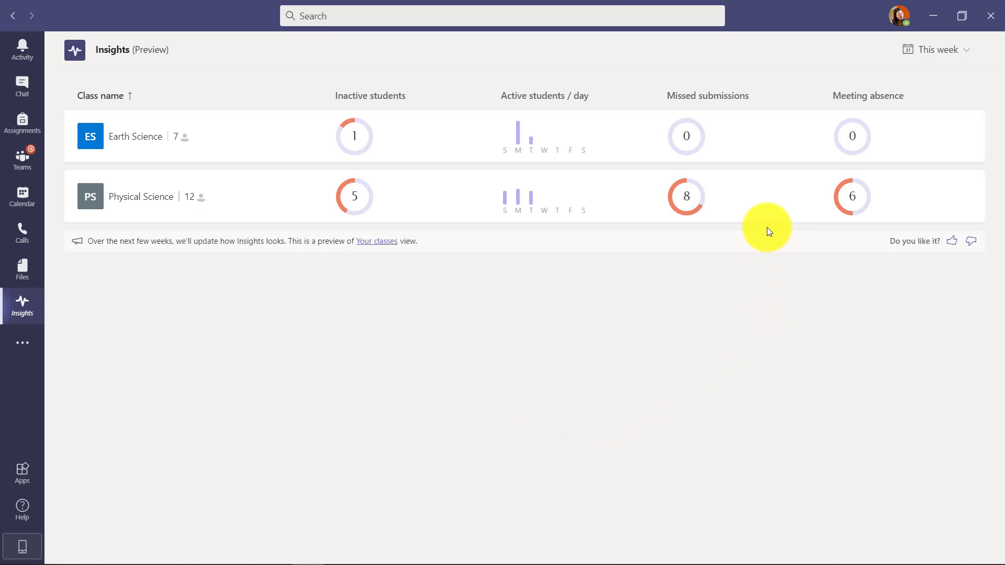
Open the Physical Science meeting absence report, zoom in to November 15, and inspect a missed and an attended meeting
mouse_move(893, 196)
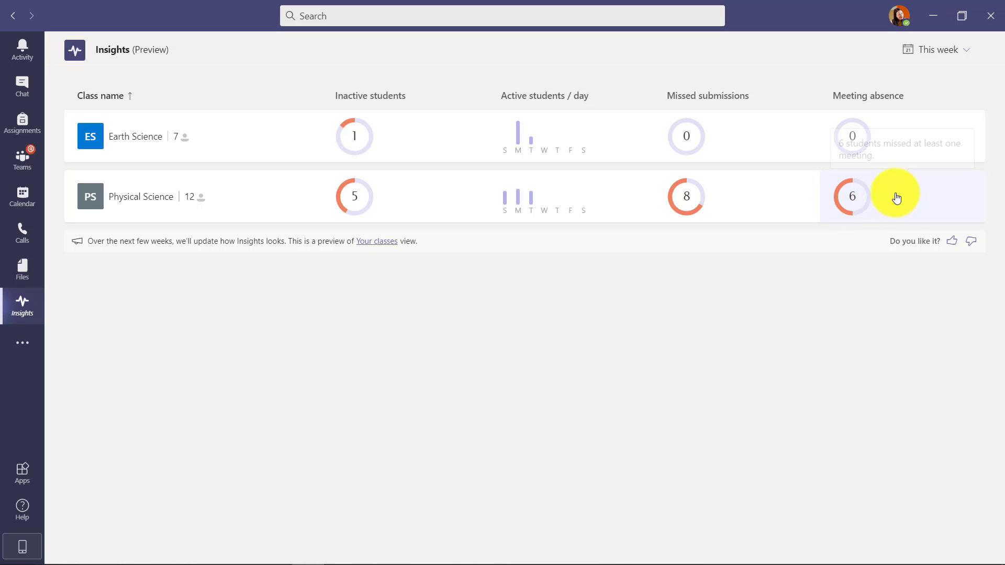
left_click(856, 197)
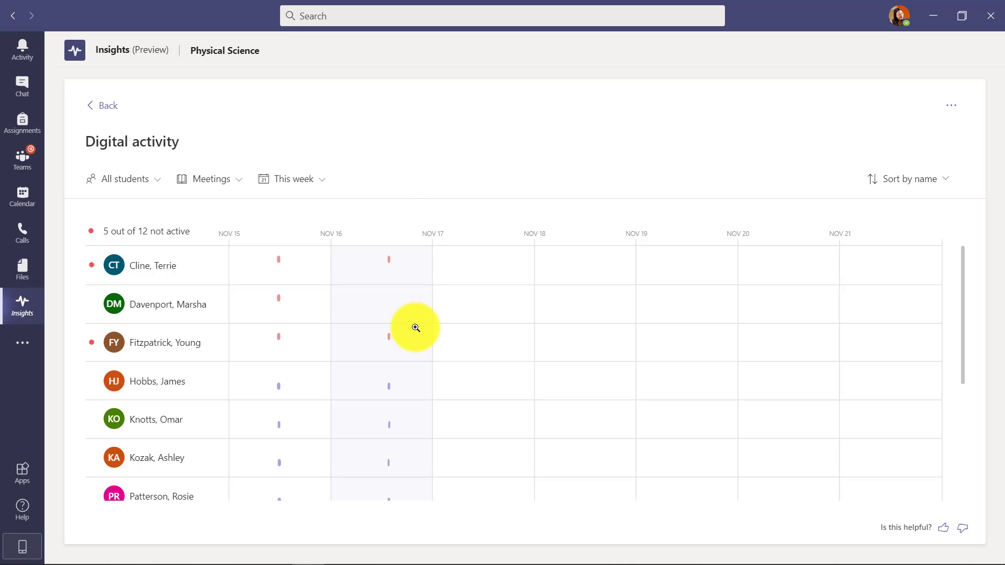
left_click(283, 338)
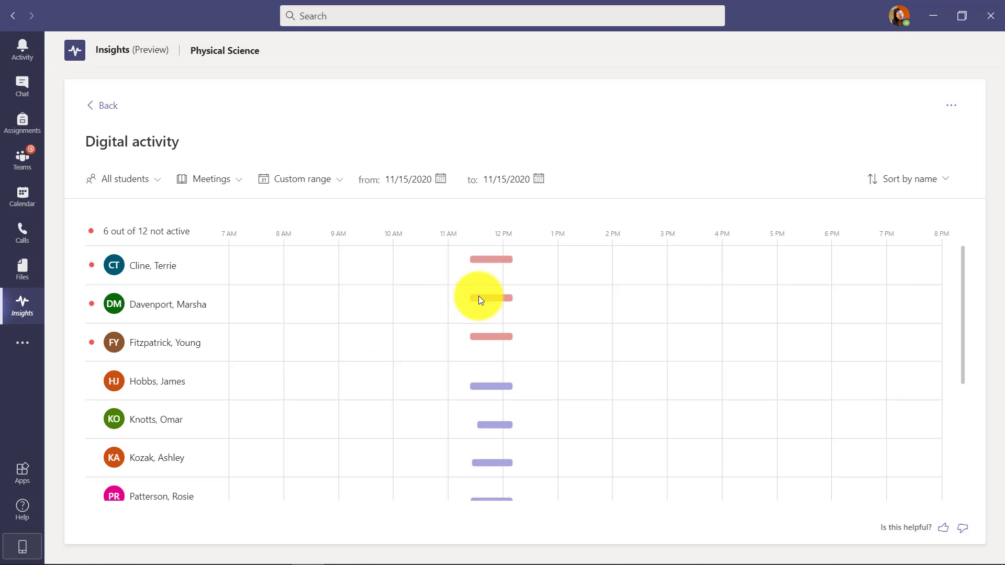
mouse_move(489, 260)
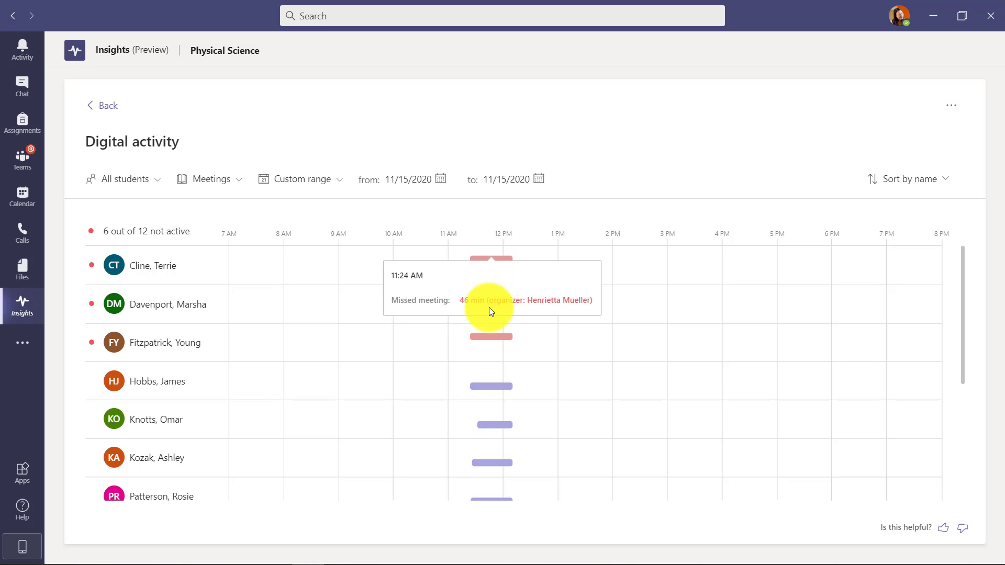
mouse_move(493, 392)
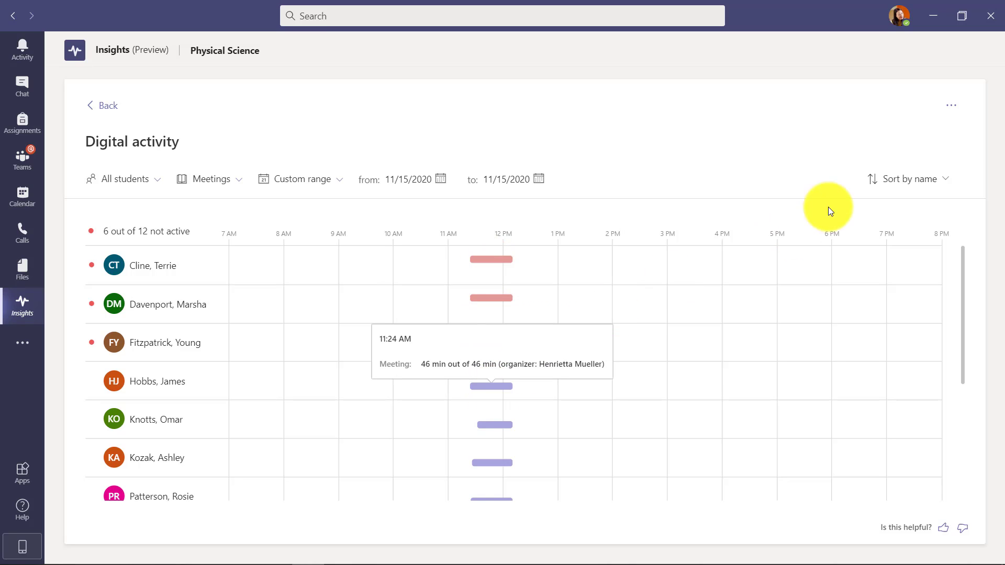
Sort the students in the meeting activity report by Least active and review their missed meetings
left_click(906, 178)
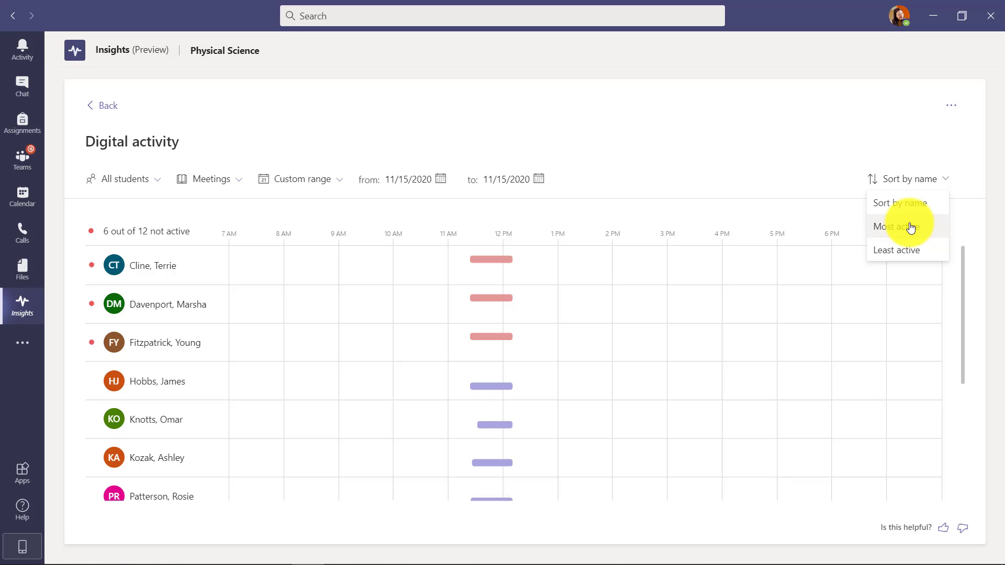
left_click(897, 253)
mouse_move(498, 422)
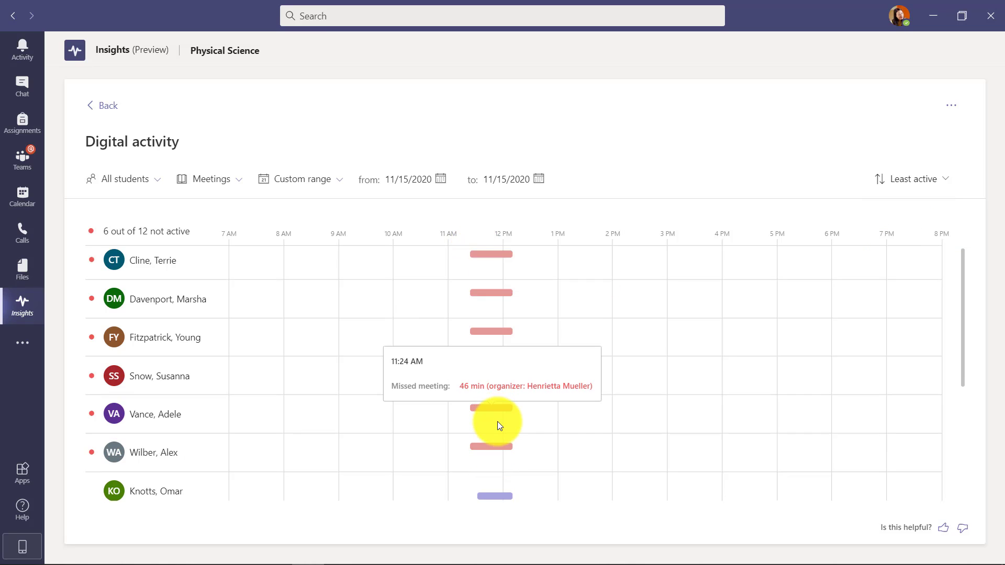
scroll(498, 422, "down", 3)
scroll(498, 422, "up", 3)
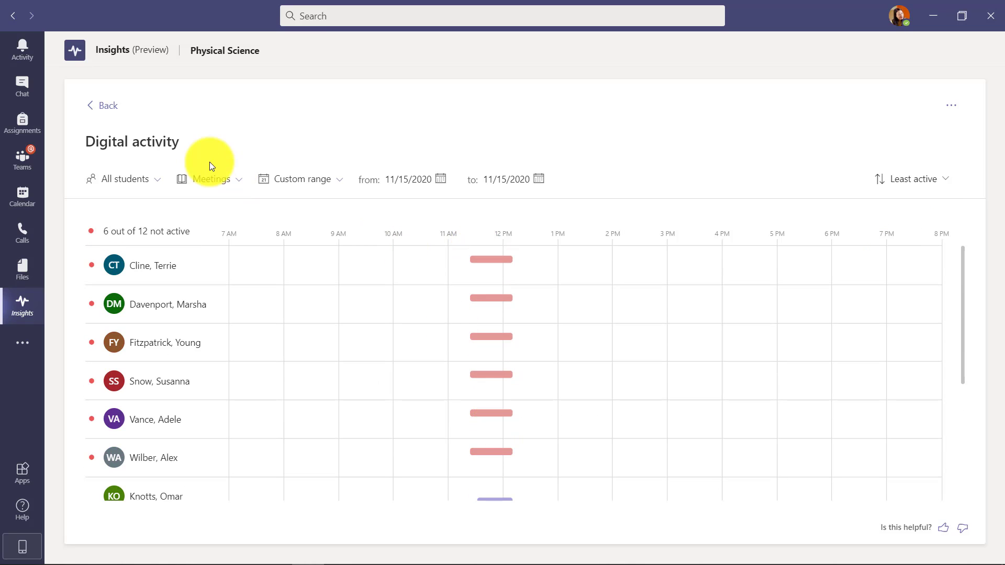
Return to the list of all classes and inspect the daily active students for Physical Science
left_click(107, 111)
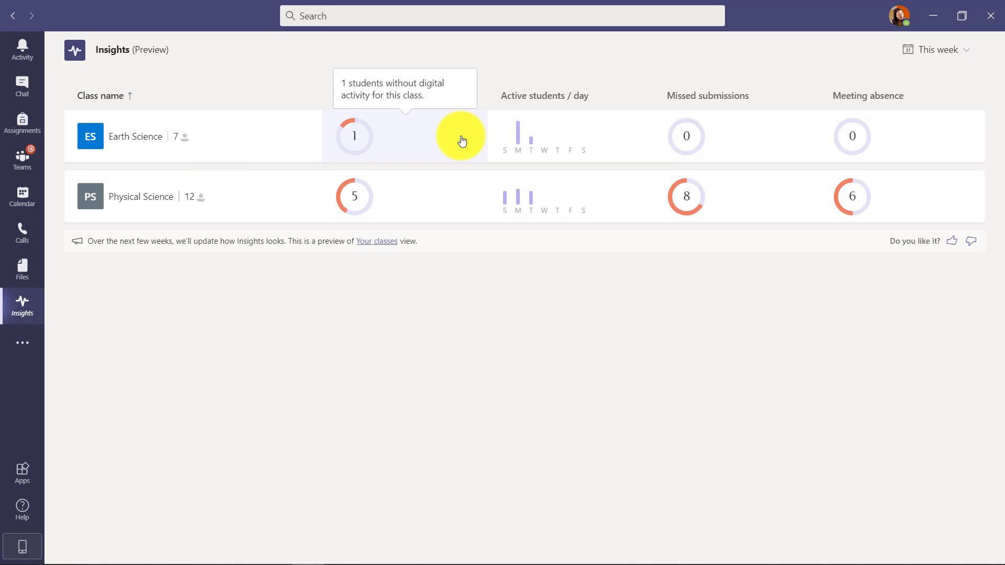
mouse_move(562, 214)
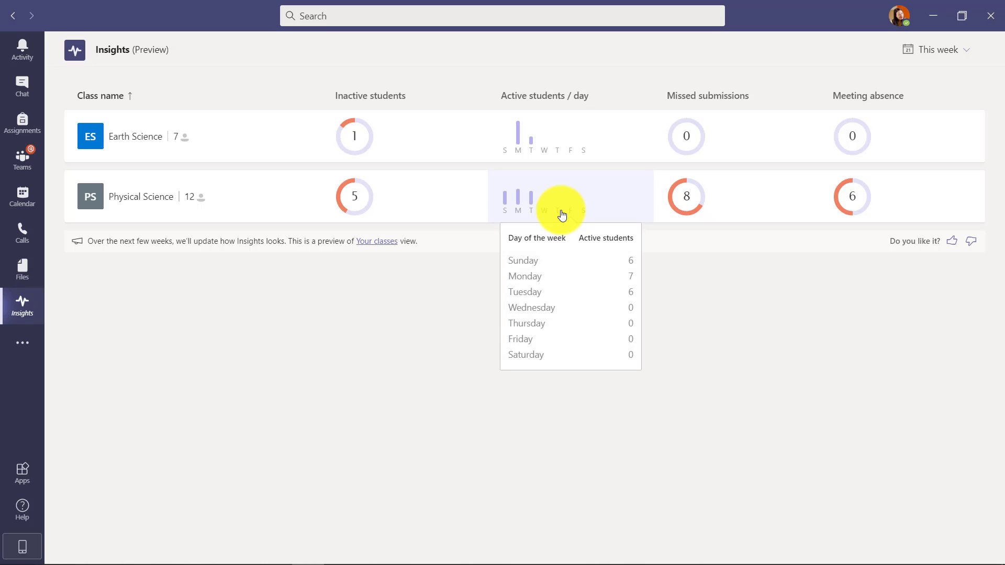